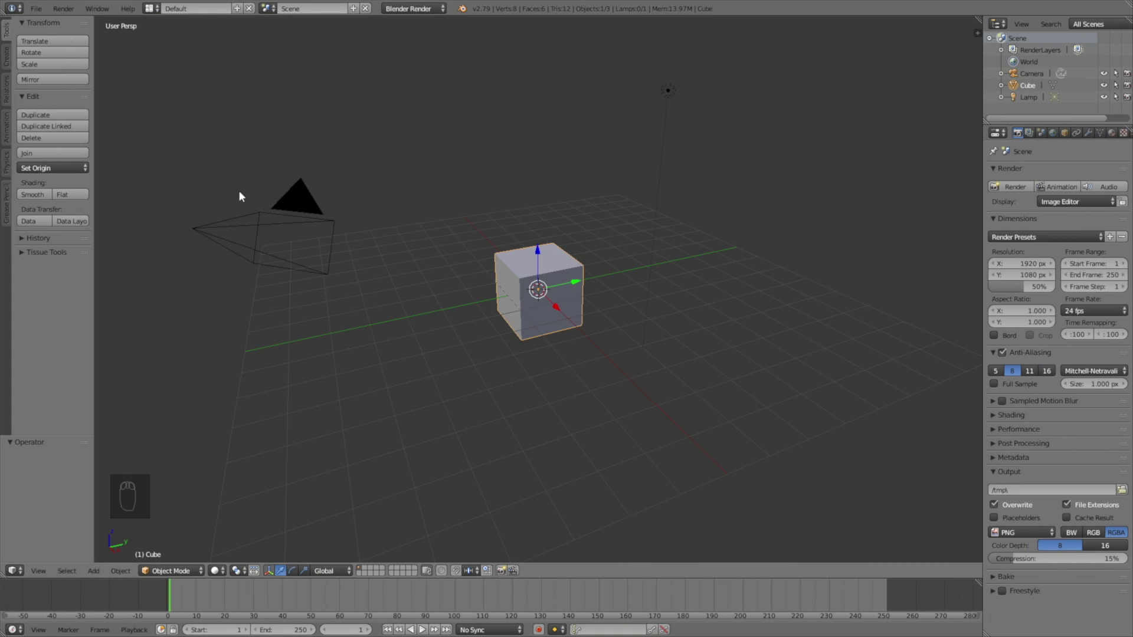
Set the render engine to Cycles Render and delete the default cube
{"action": "left_click", "coordinate": [404, 9]}
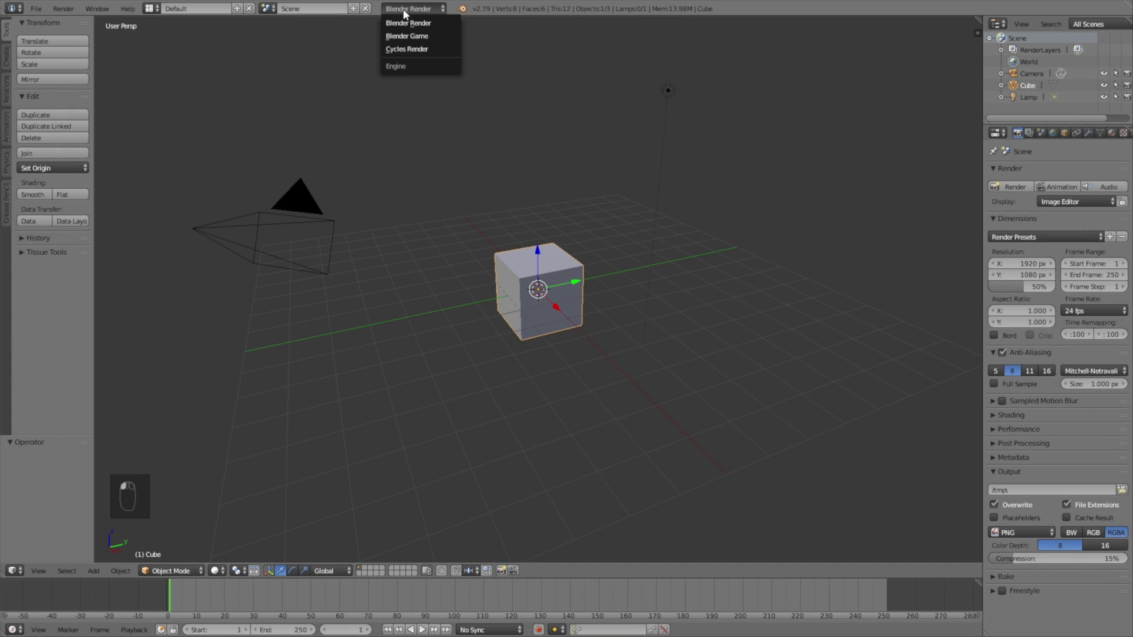
{"action": "left_click", "coordinate": [409, 49]}
{"action": "key", "text": "x"}
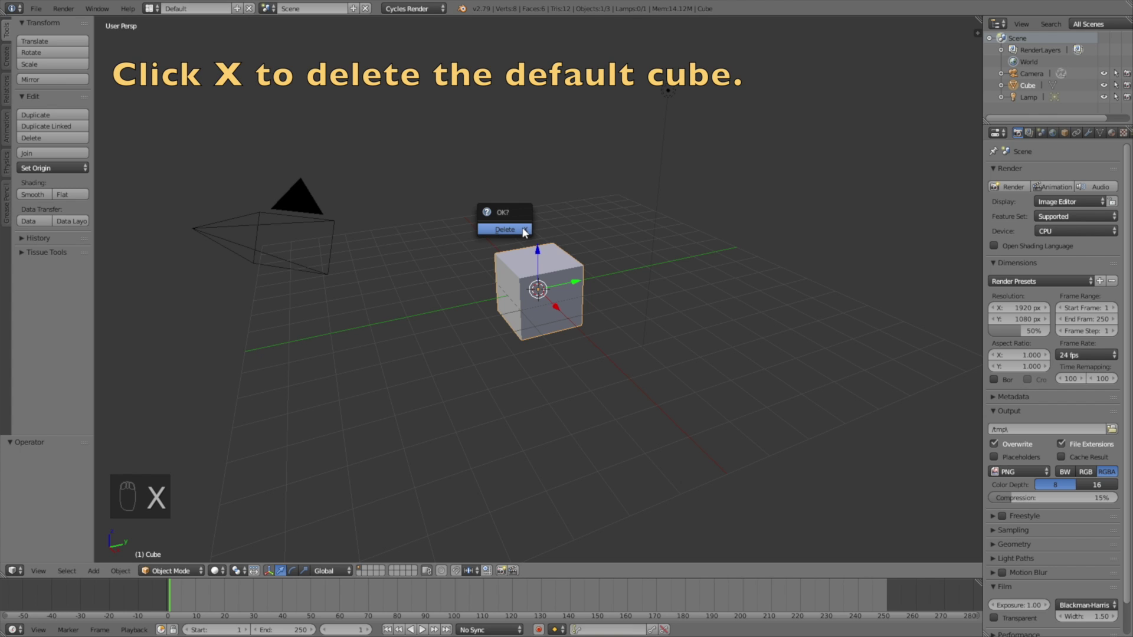
{"action": "left_click", "coordinate": [521, 228]}
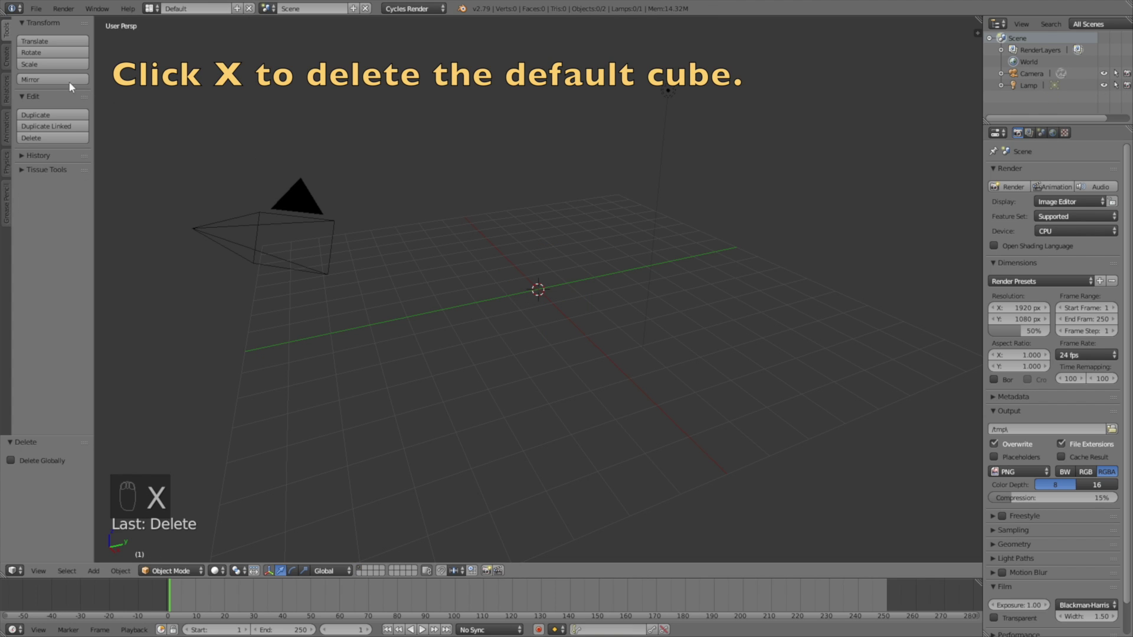
Add a plane mesh and scale it up about 40.6 times to serve as a large ground surface
{"action": "left_click", "coordinate": [8, 57]}
{"action": "left_click", "coordinate": [29, 52]}
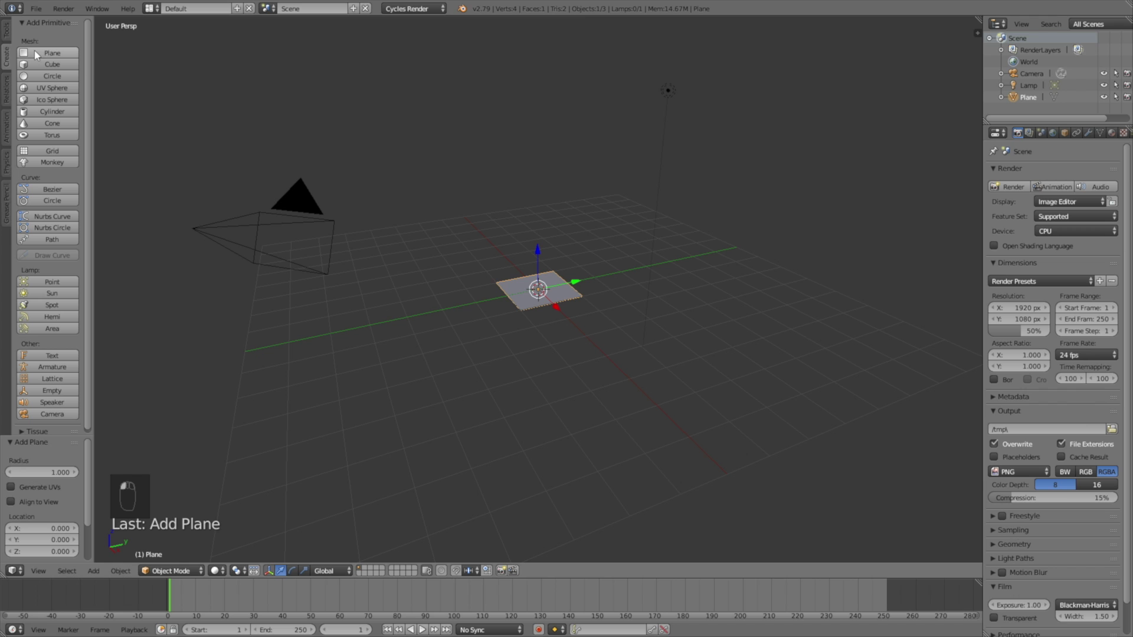
{"action": "key", "text": "s"}
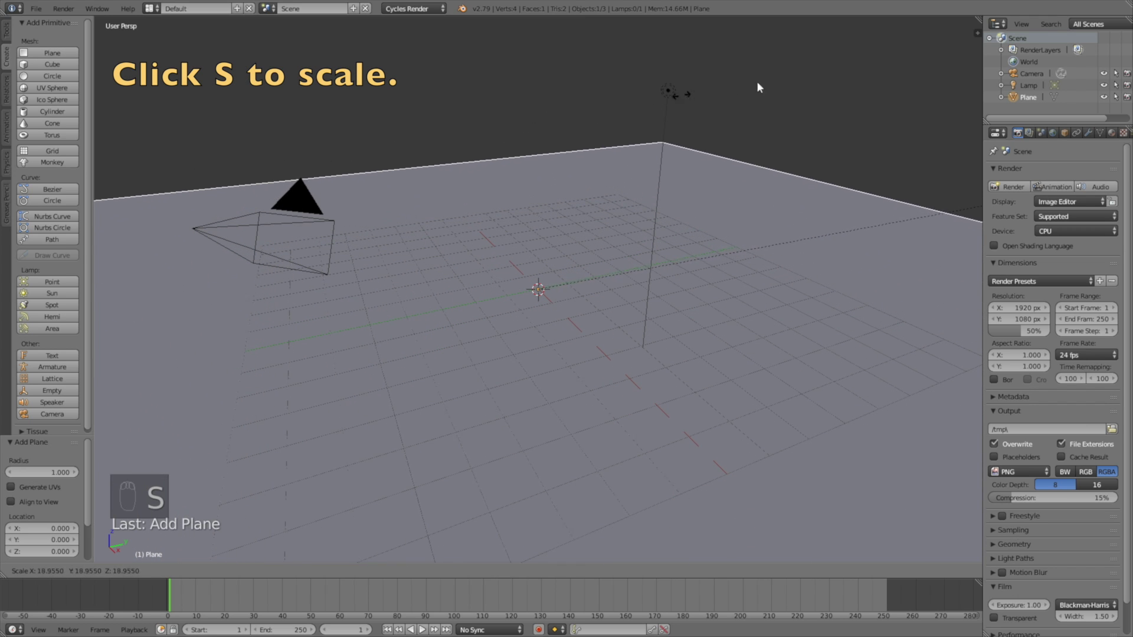
{"action": "left_click", "coordinate": [954, 380]}
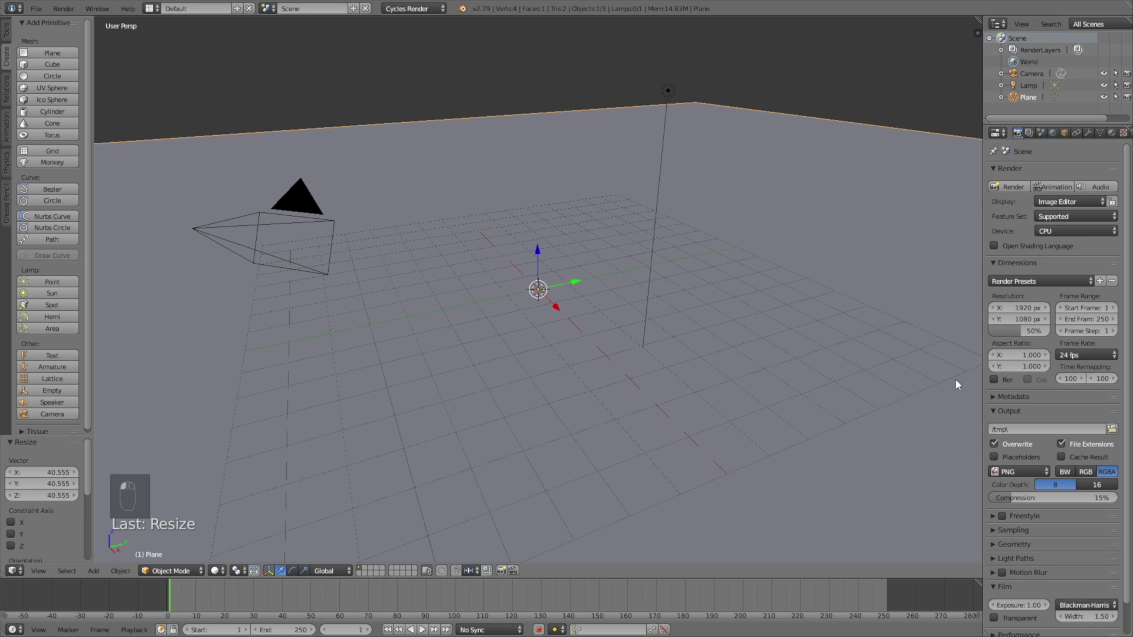
Change the lamp to a Sun with size 1.000, enable its nodes and set the emission strength to 7
{"action": "right_click", "coordinate": [668, 90]}
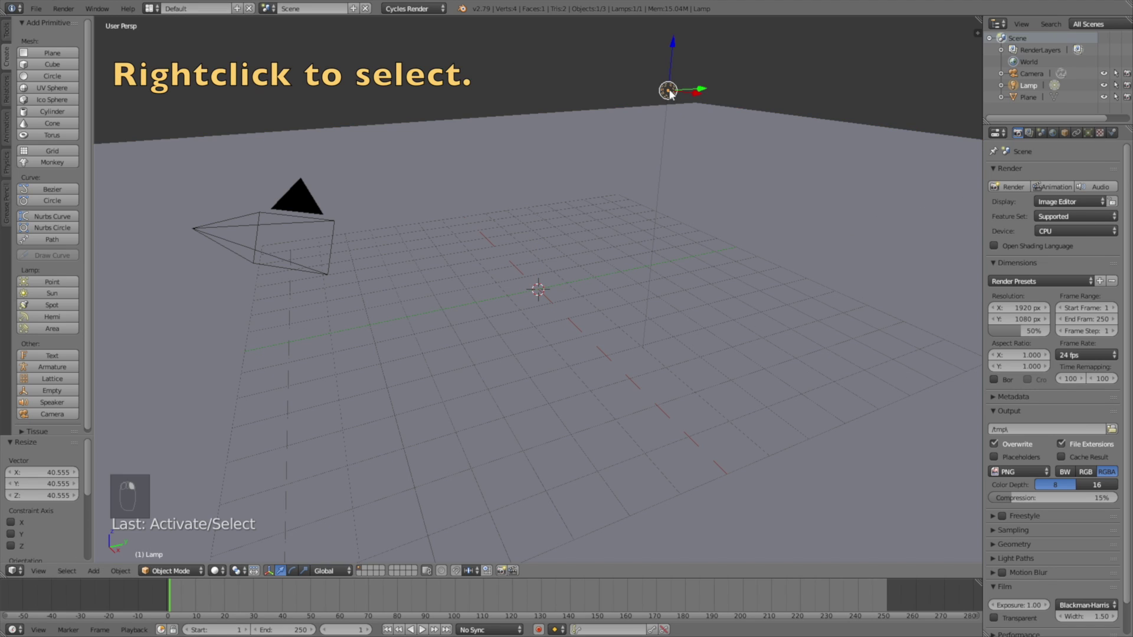
{"action": "left_click", "coordinate": [1087, 133]}
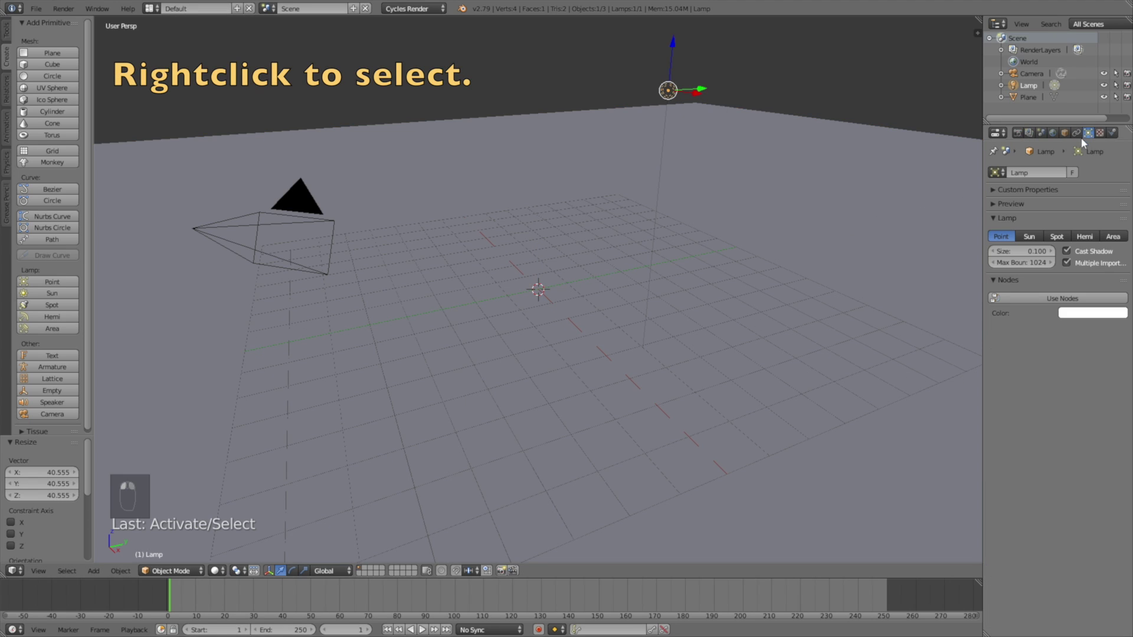
{"action": "left_click", "coordinate": [1029, 236]}
{"action": "left_click", "coordinate": [1026, 249]}
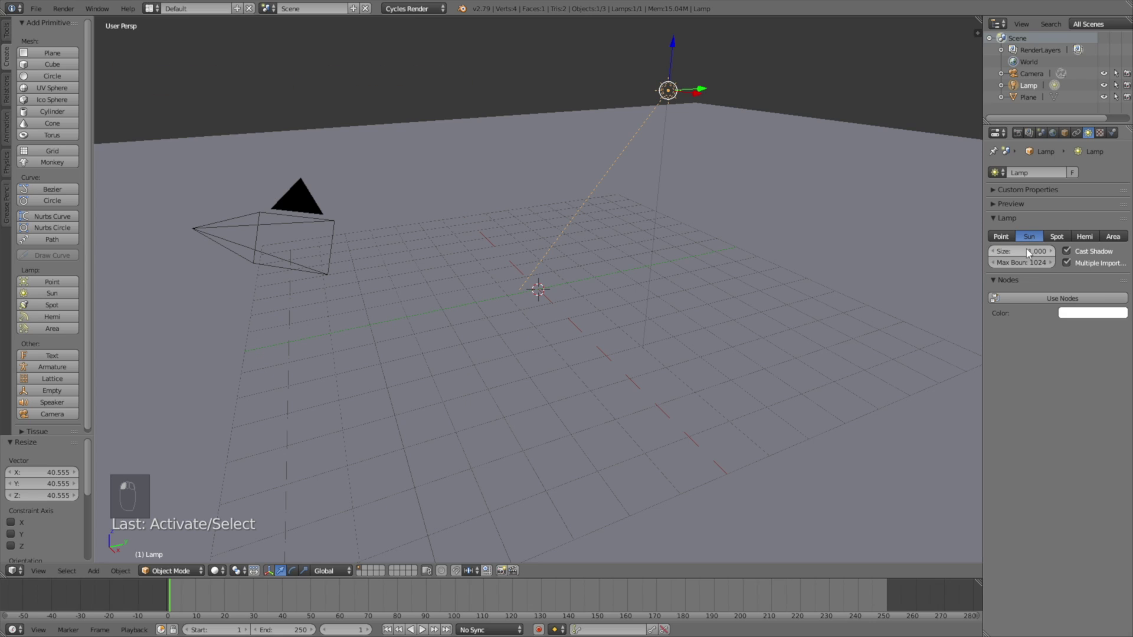
{"action": "left_click", "coordinate": [1060, 297]}
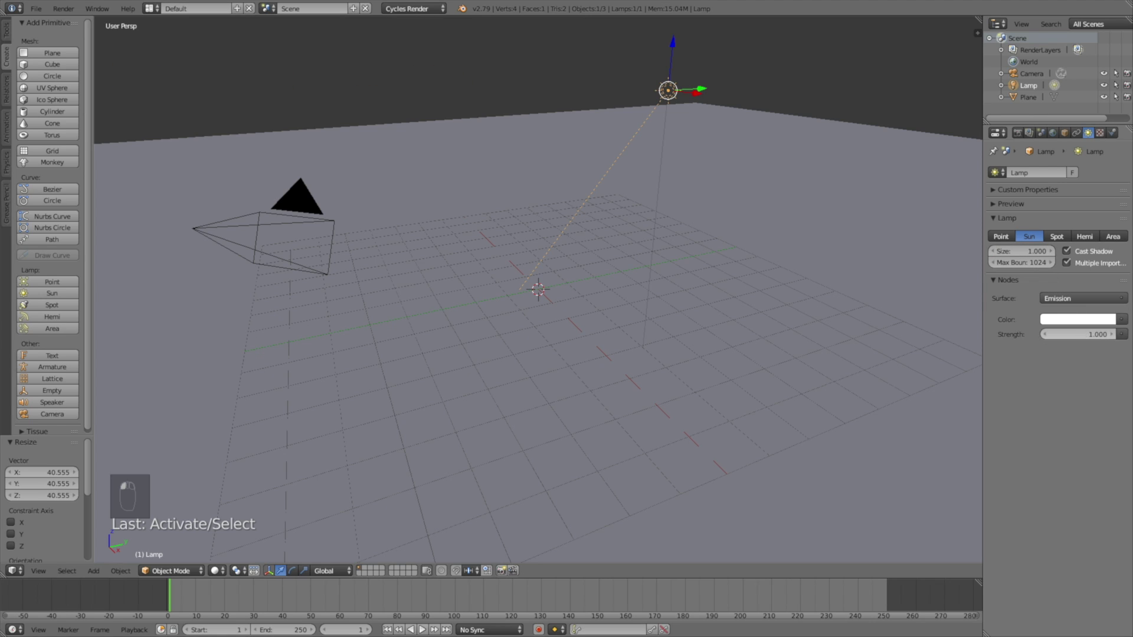
{"action": "left_click", "coordinate": [1094, 332]}
Move the sun lamp about 9.5 along X and -5.5 along Y, and rotate it about 55.8°
{"action": "middle_click_drag", "start_coordinate": [940, 194], "coordinate": [692, 181]}
{"action": "key", "text": "g"}
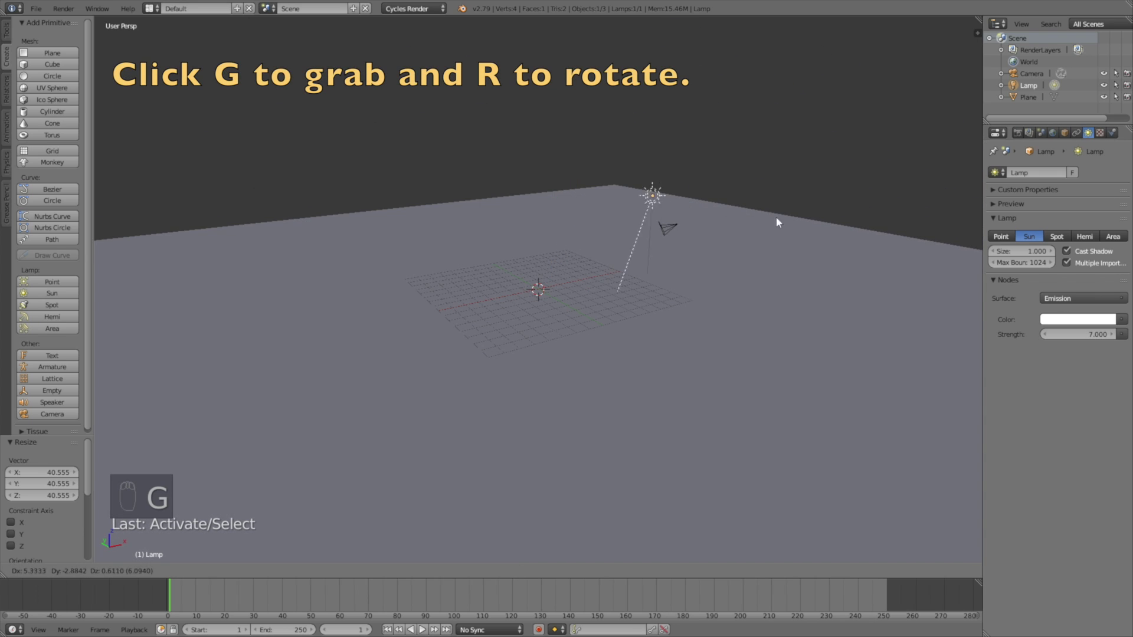
{"action": "left_click", "coordinate": [824, 223]}
{"action": "key", "text": "r"}
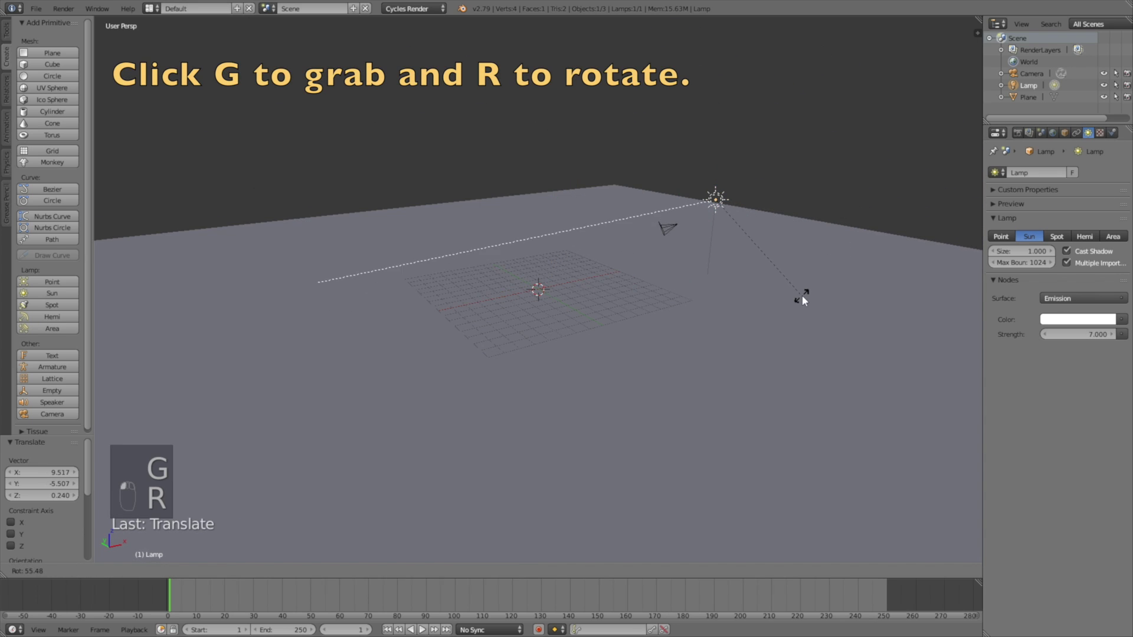
{"action": "left_click", "coordinate": [801, 296]}
Enable nodes for the world surface and set its color input to Environment Texture
{"action": "scroll", "coordinate": [649, 254], "scroll_direction": "up", "scroll_amount": 3}
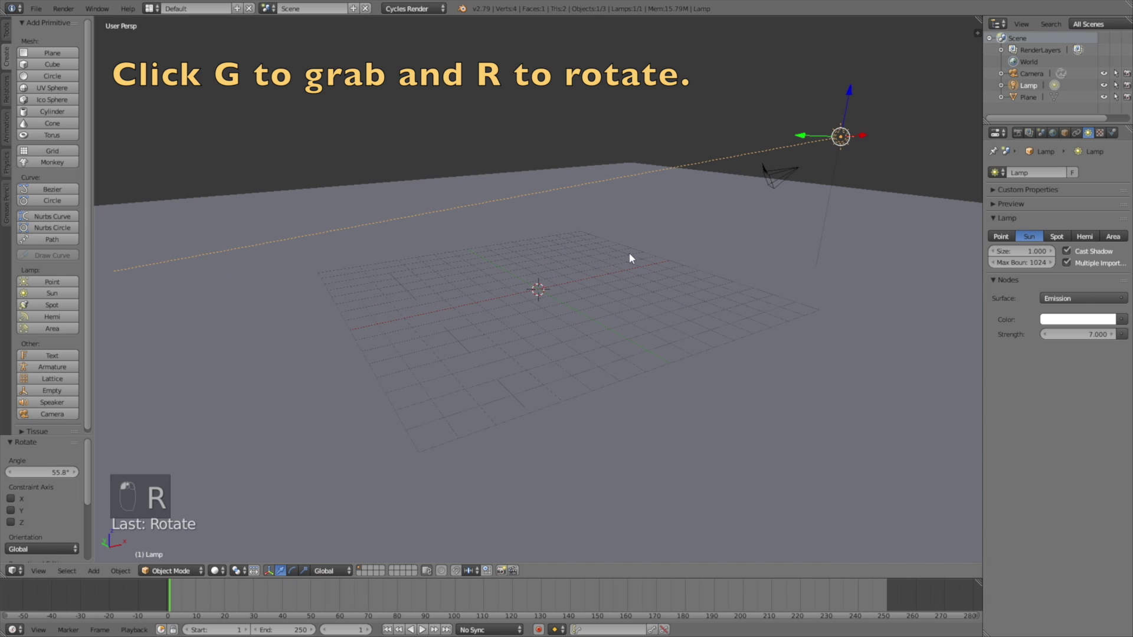
{"action": "scroll", "coordinate": [614, 254], "scroll_direction": "up", "scroll_amount": 1}
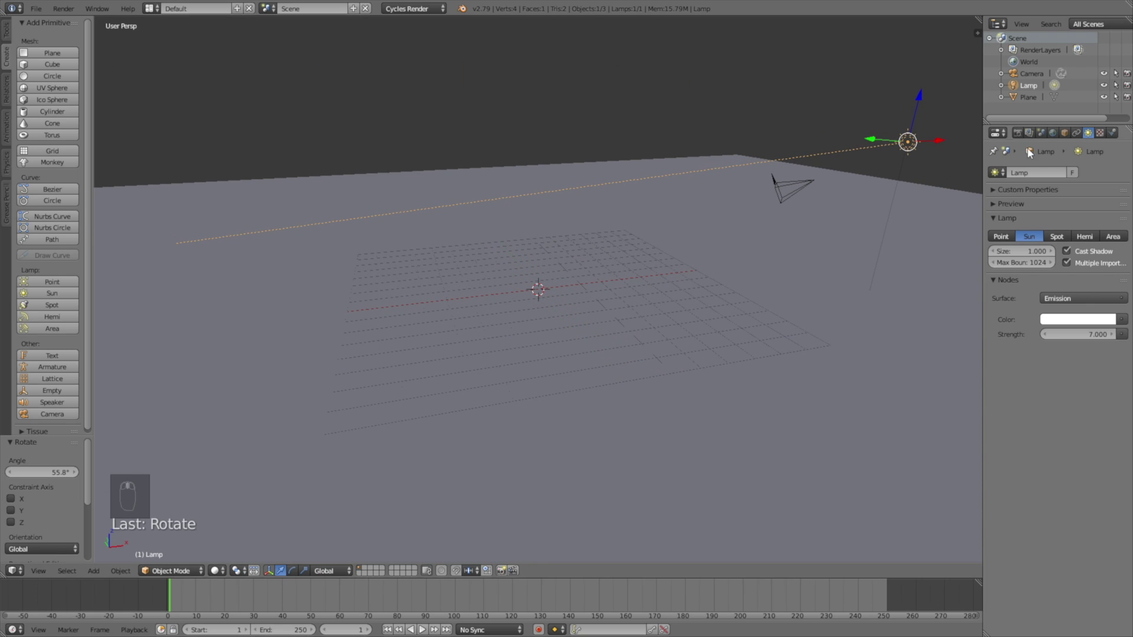
{"action": "left_click", "coordinate": [1053, 134]}
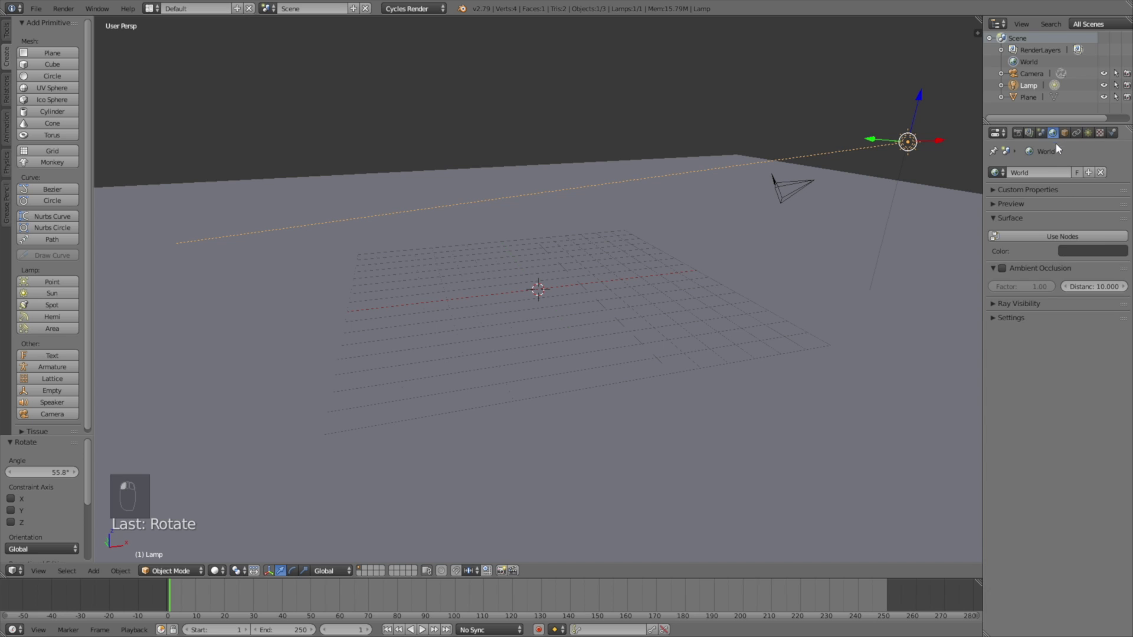
{"action": "left_click", "coordinate": [1064, 236]}
{"action": "left_click", "coordinate": [1120, 258]}
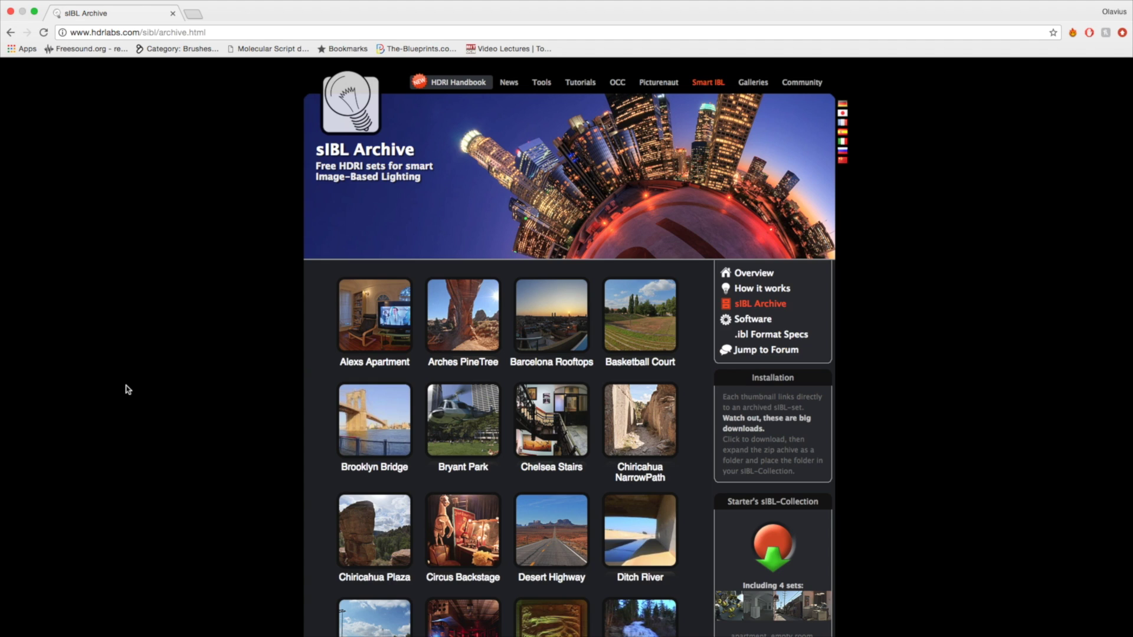
Browse the free HDRI sets in the hdrlabs.com sIBL Archive and download the Chelsea Stairs set
{"action": "scroll", "coordinate": [128, 389], "scroll_direction": "down", "scroll_amount": 5}
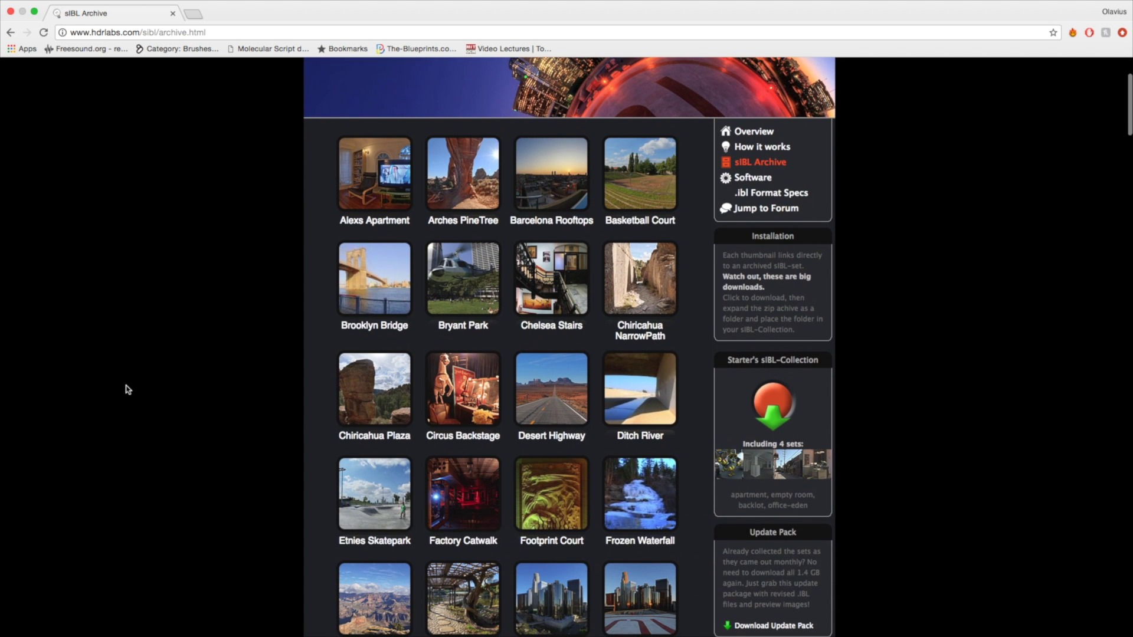
{"action": "scroll", "coordinate": [128, 390], "scroll_direction": "down", "scroll_amount": 2}
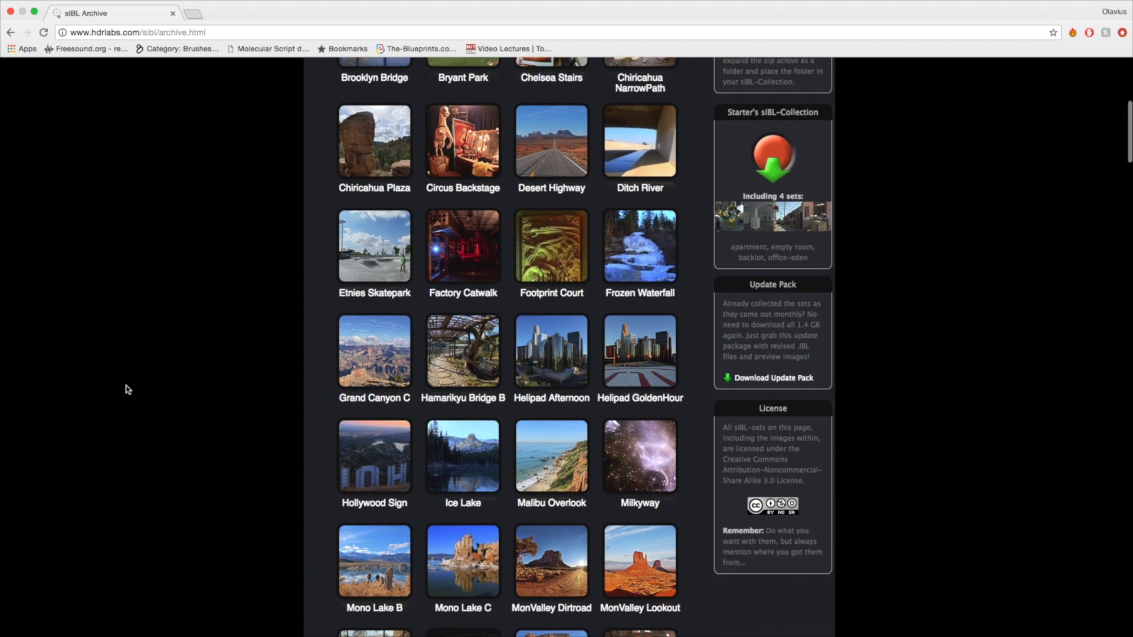
{"action": "scroll", "coordinate": [128, 389], "scroll_direction": "up", "scroll_amount": 5}
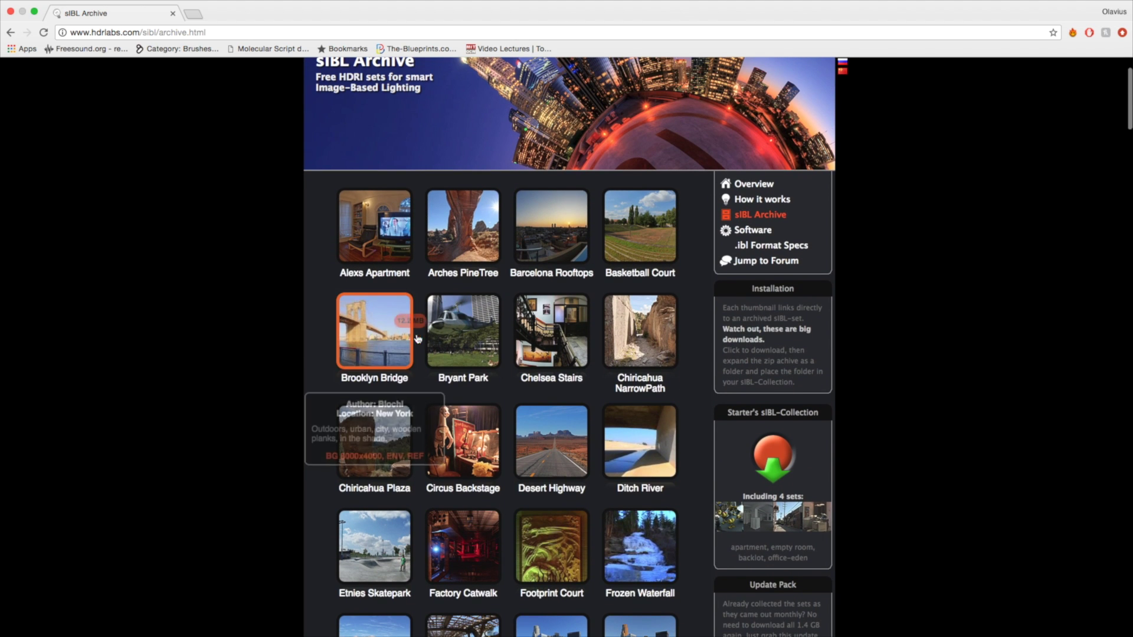
{"action": "left_click", "coordinate": [530, 326]}
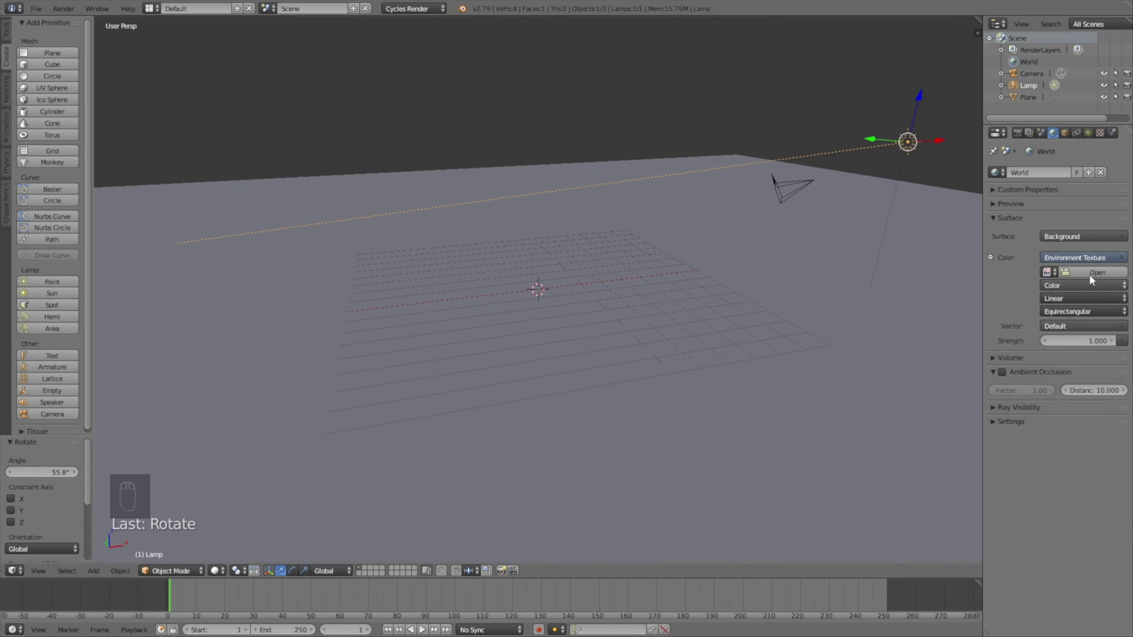
In Blender, load Chelsea_Stairs_3k.hdr from the Chelsea_Stairs folder as the world's environment texture
{"action": "left_click", "coordinate": [1090, 278]}
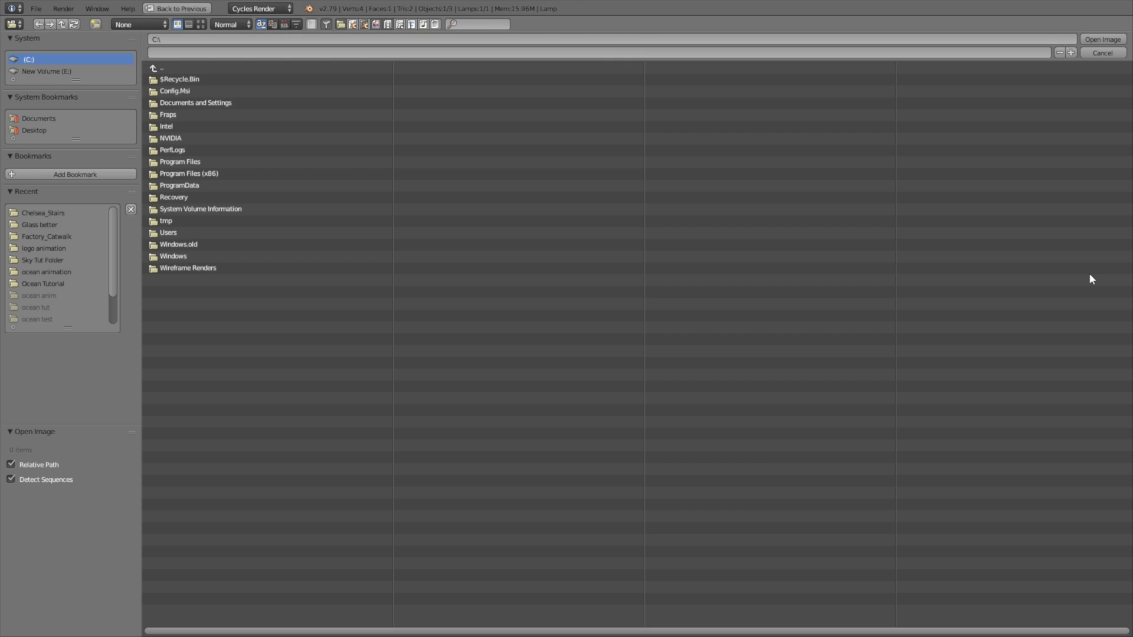
{"action": "left_click", "coordinate": [33, 214]}
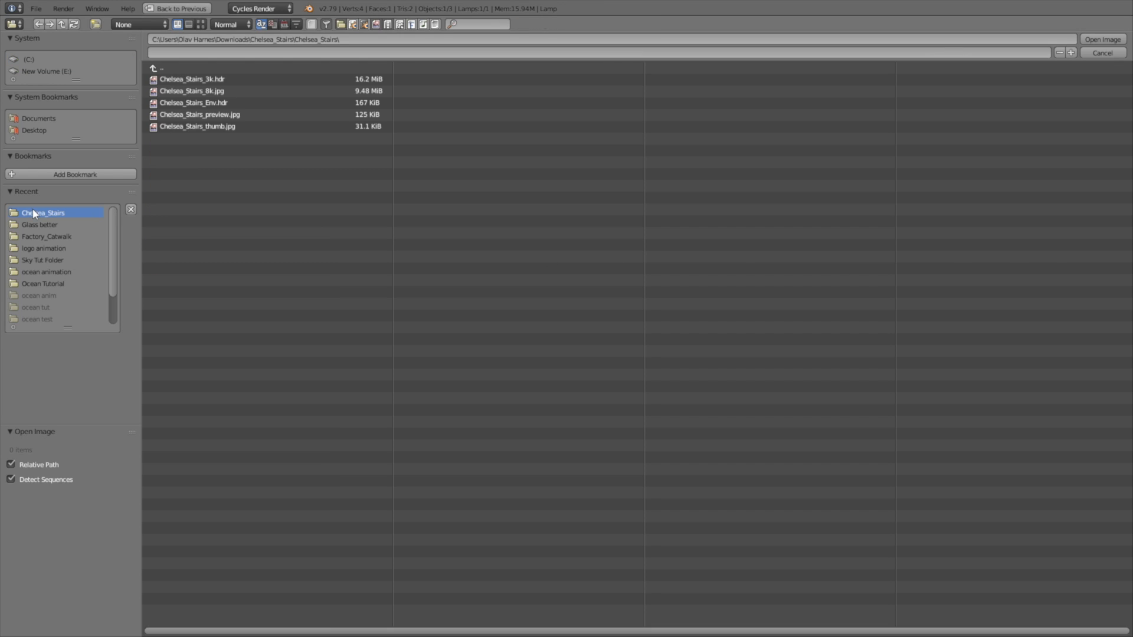
{"action": "left_click", "coordinate": [195, 79]}
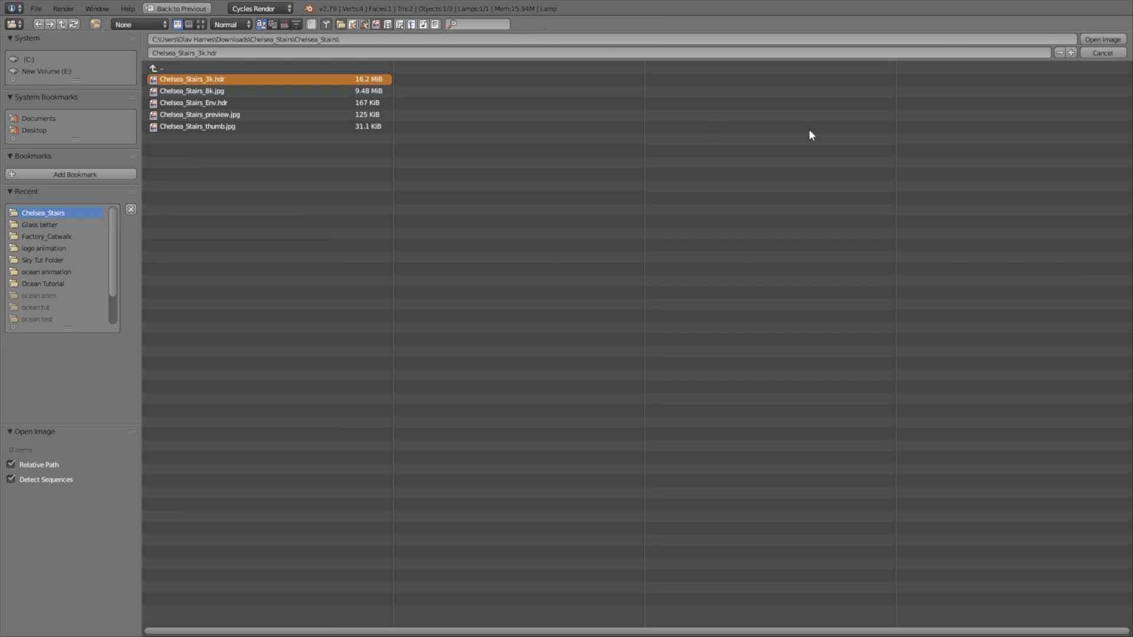
{"action": "left_click", "coordinate": [1102, 39]}
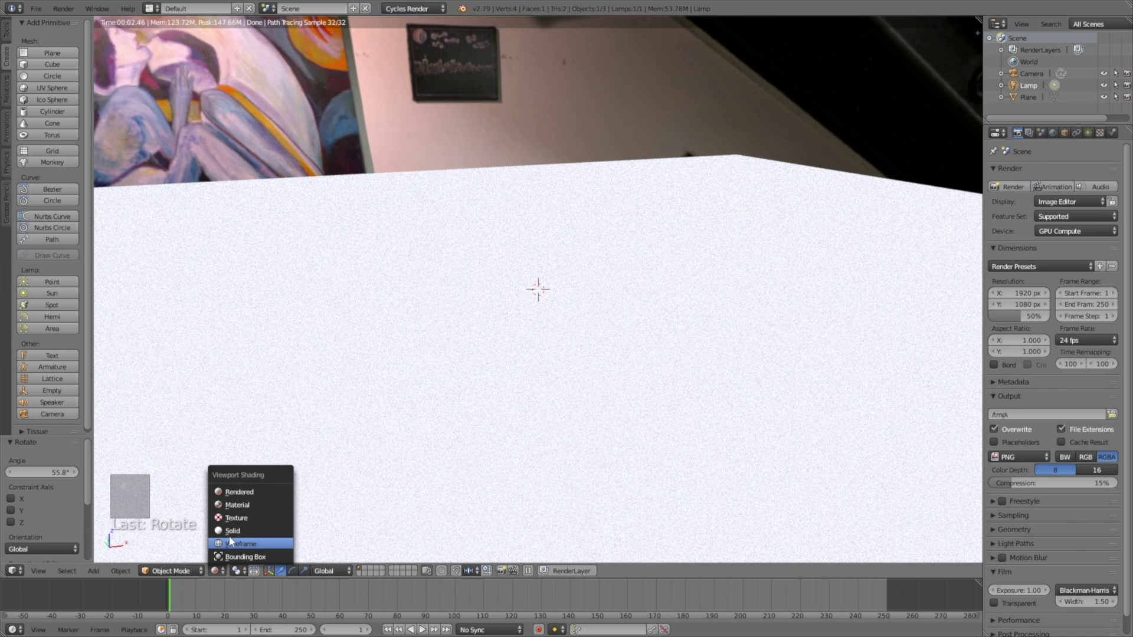
Return the viewport to Solid shading and give the ground plane a new material with a Glossy BSDF surface
{"action": "left_click", "coordinate": [232, 529]}
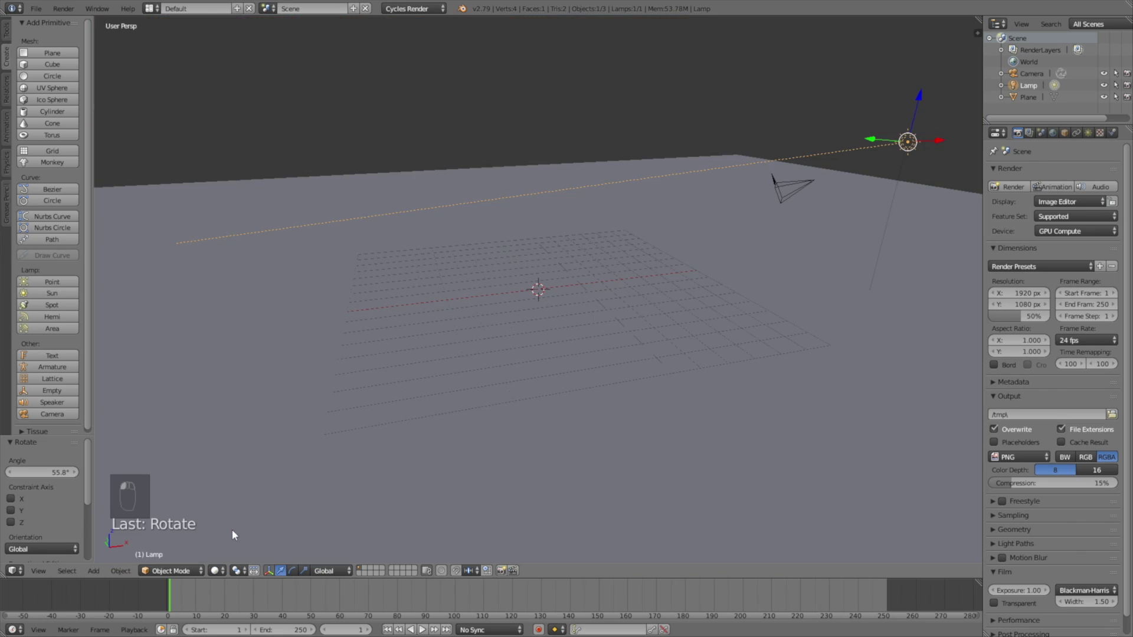
{"action": "right_click", "coordinate": [853, 177]}
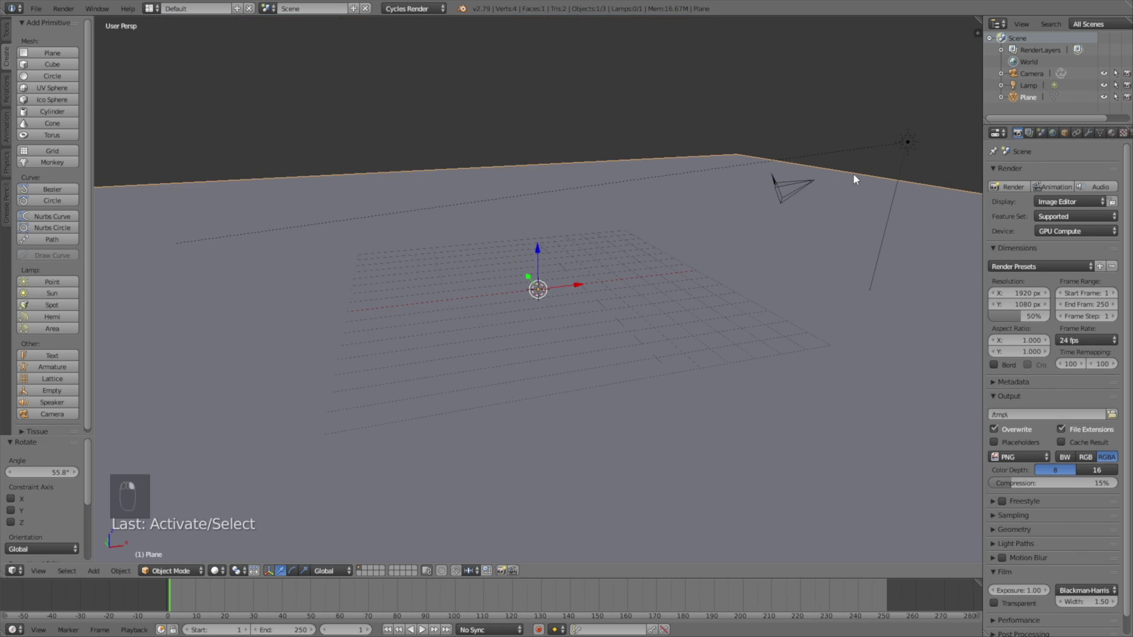
{"action": "left_click", "coordinate": [1112, 133]}
{"action": "left_click", "coordinate": [1058, 211]}
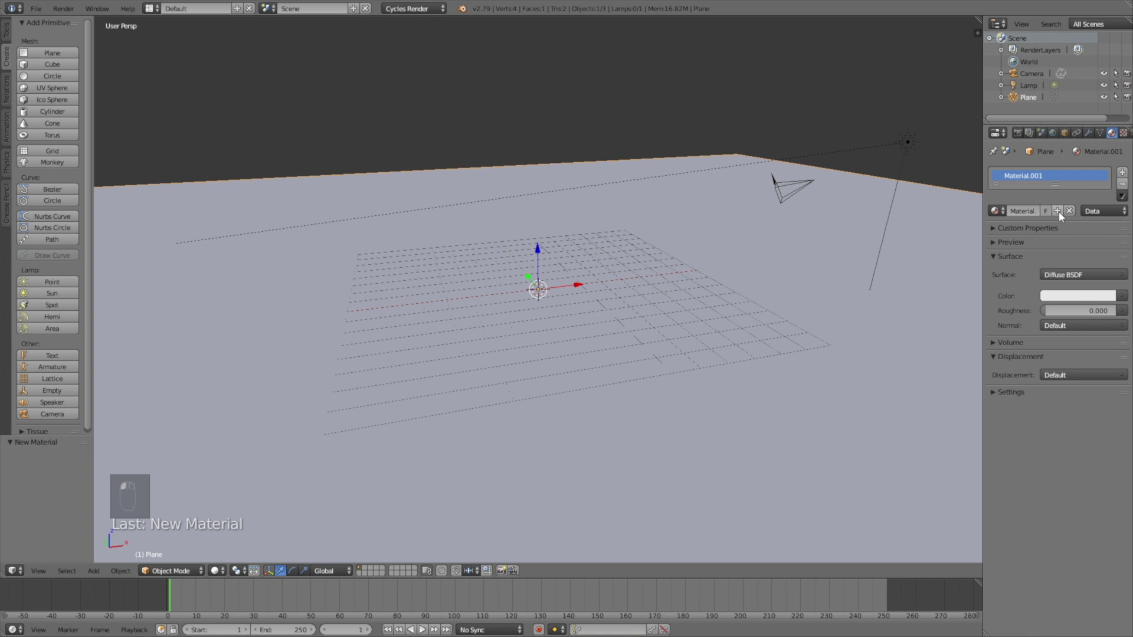
{"action": "left_click", "coordinate": [1061, 275]}
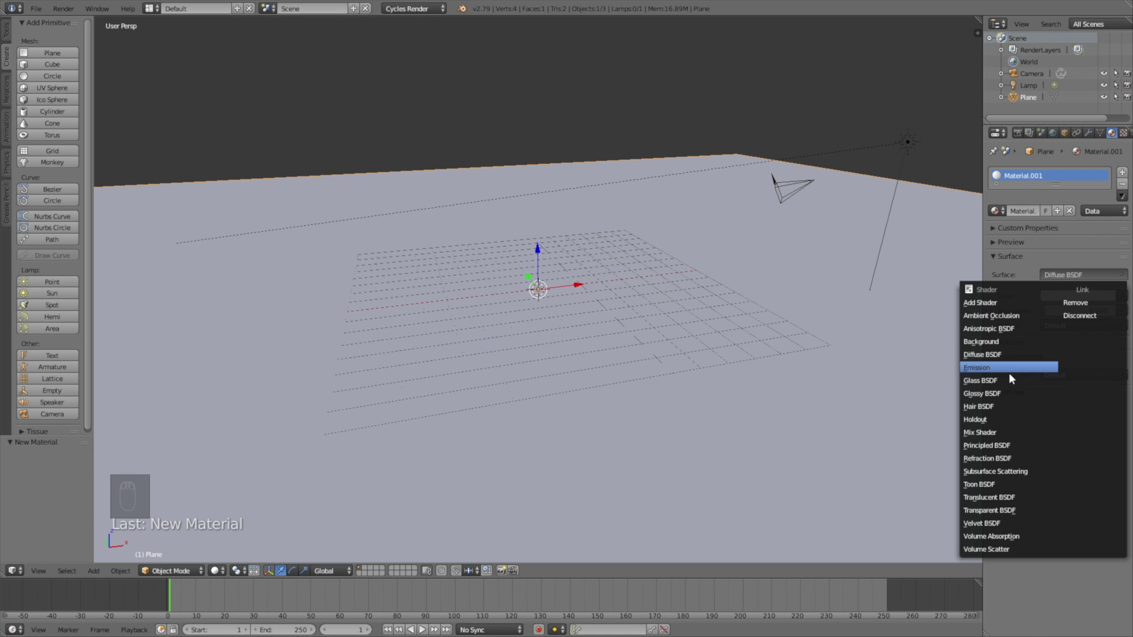
{"action": "left_click", "coordinate": [1003, 392]}
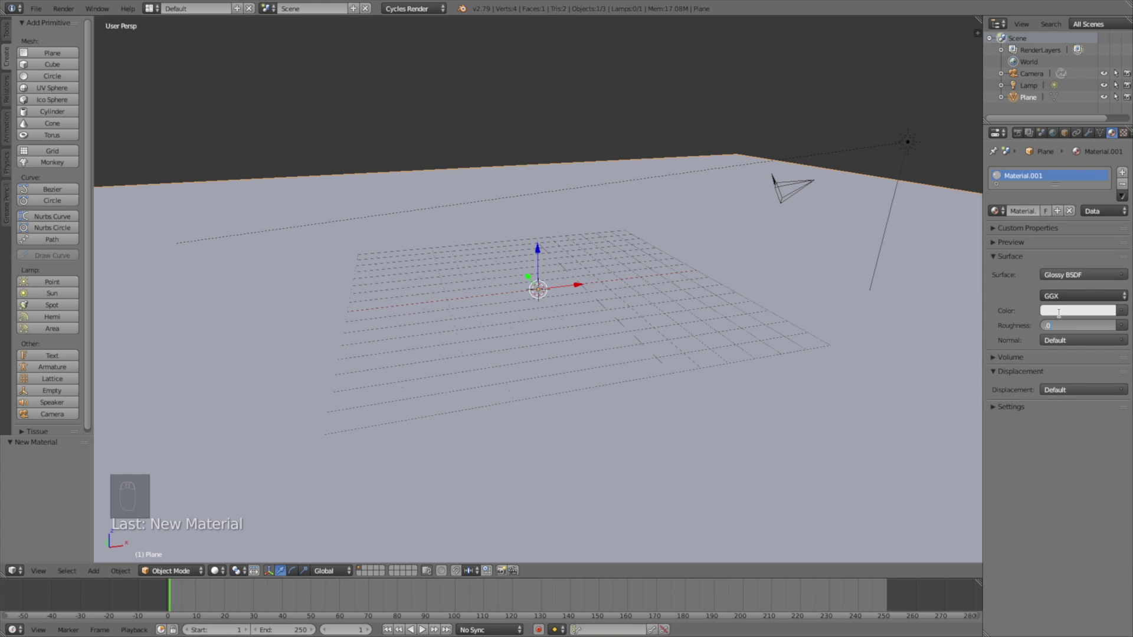
Set the plane material's roughness to 0.025 and darken its glossy color to black
{"action": "key", "text": "Return"}
{"action": "left_click", "coordinate": [1062, 319]}
{"action": "left_click_drag", "start_coordinate": [1101, 224], "coordinate": [1102, 277]}
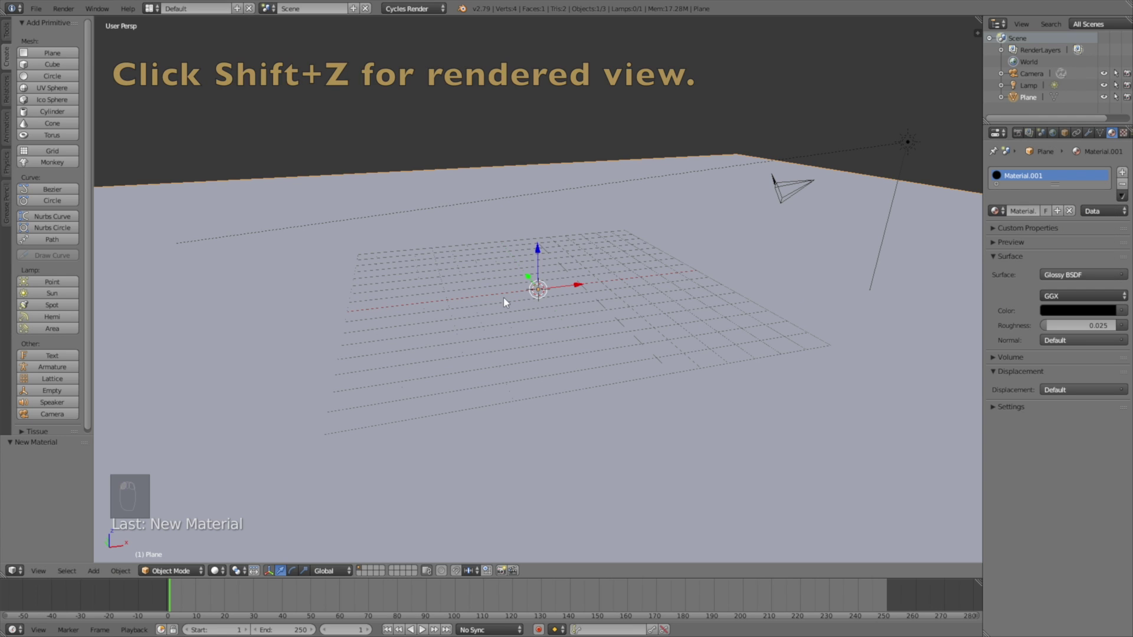
Preview the plane in rendered view, lighten its glossy color to about RGB 0.007, and return to solid view
{"action": "key", "text": "shift+z"}
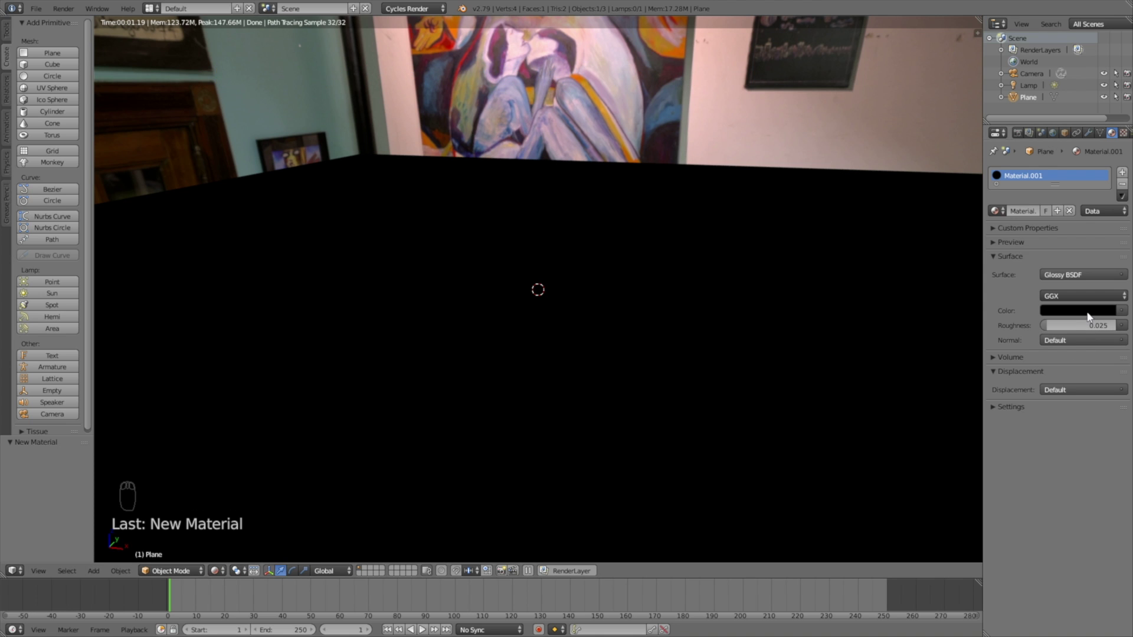
{"action": "left_click", "coordinate": [1087, 311]}
{"action": "left_click", "coordinate": [1105, 223]}
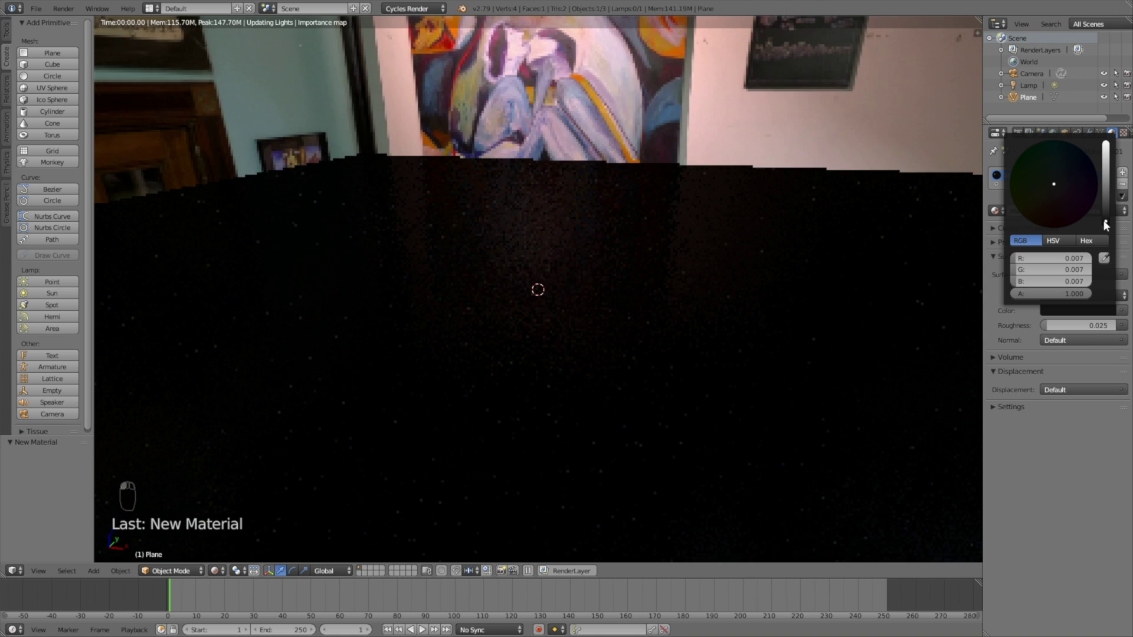
{"action": "middle_click_drag", "start_coordinate": [656, 252], "coordinate": [731, 319]}
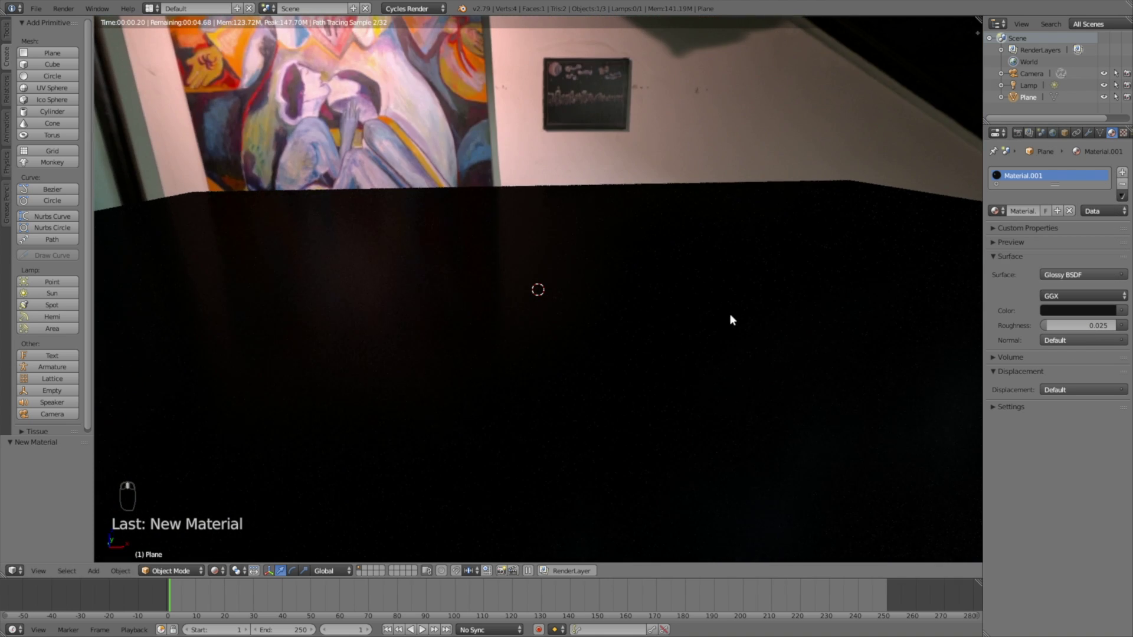
{"action": "key", "text": "shift+z"}
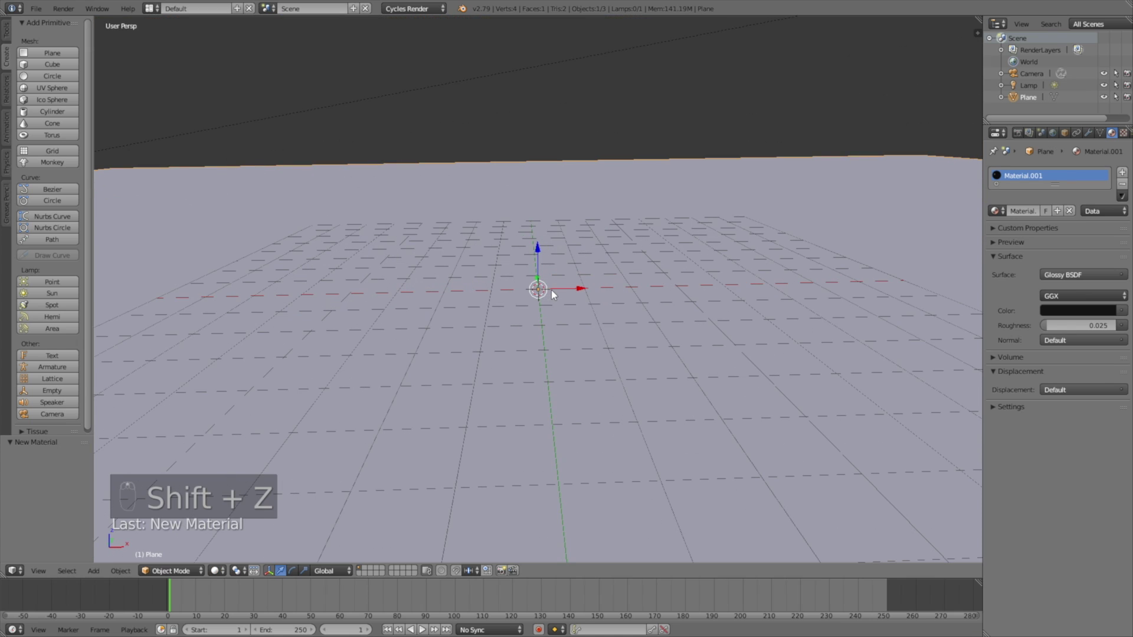
Add a monkey mesh at the scene's center and rotate it about -45.3° around the X axis
{"action": "key", "text": "shift+a"}
{"action": "mouse_move", "coordinate": [551, 291]}
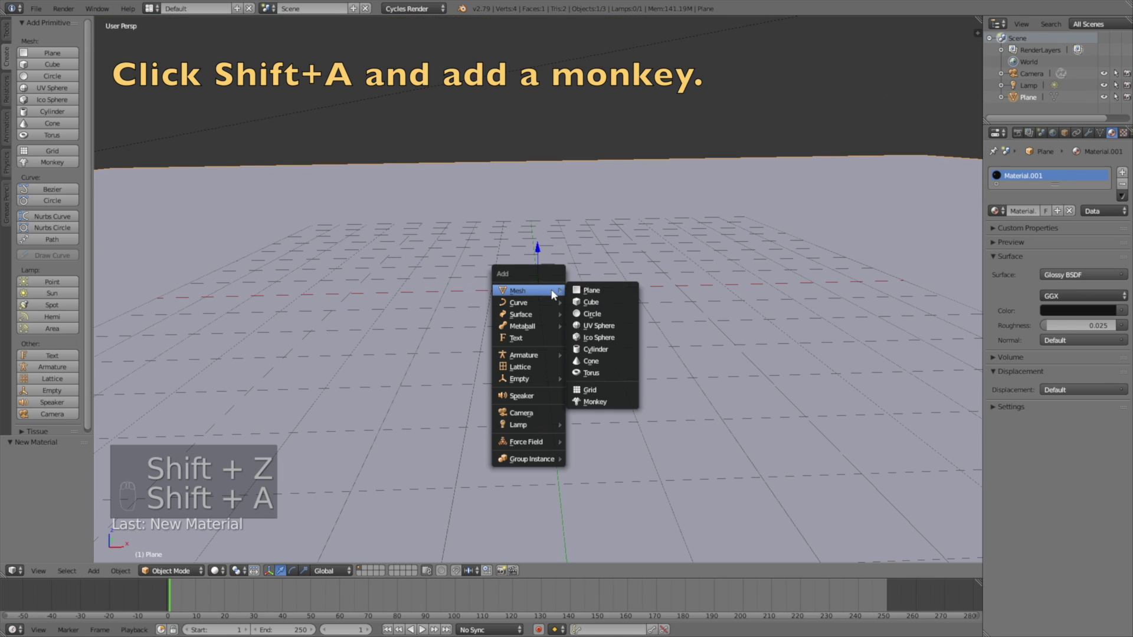
{"action": "left_click", "coordinate": [604, 401]}
{"action": "middle_click_drag", "start_coordinate": [559, 335], "coordinate": [687, 331]}
{"action": "key", "text": "r"}
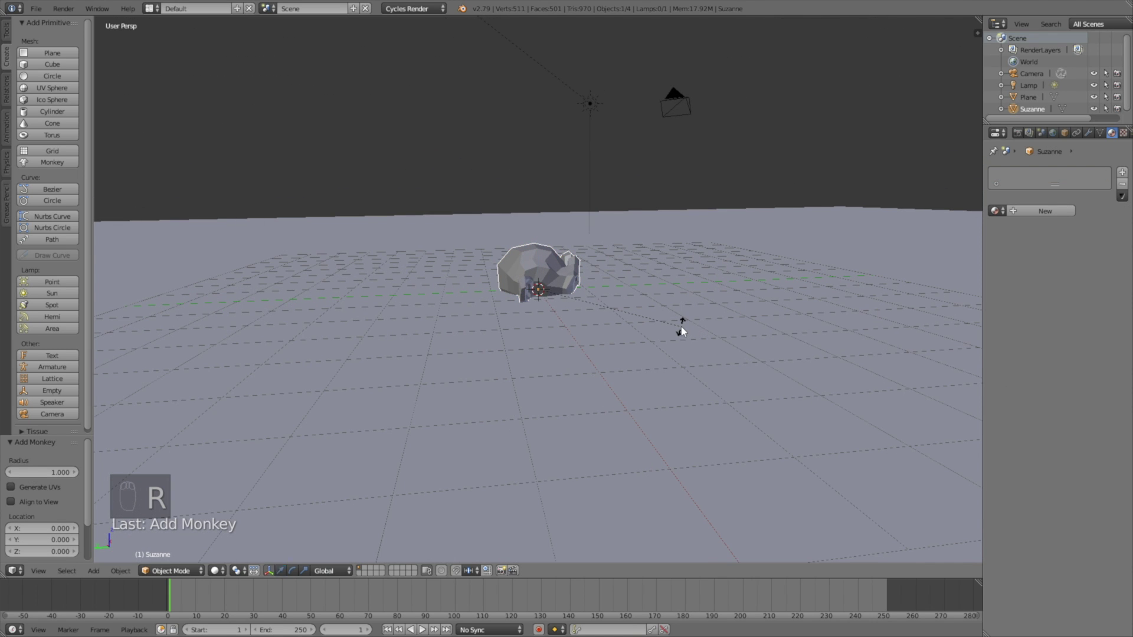
{"action": "key", "text": "x"}
{"action": "left_click", "coordinate": [622, 239]}
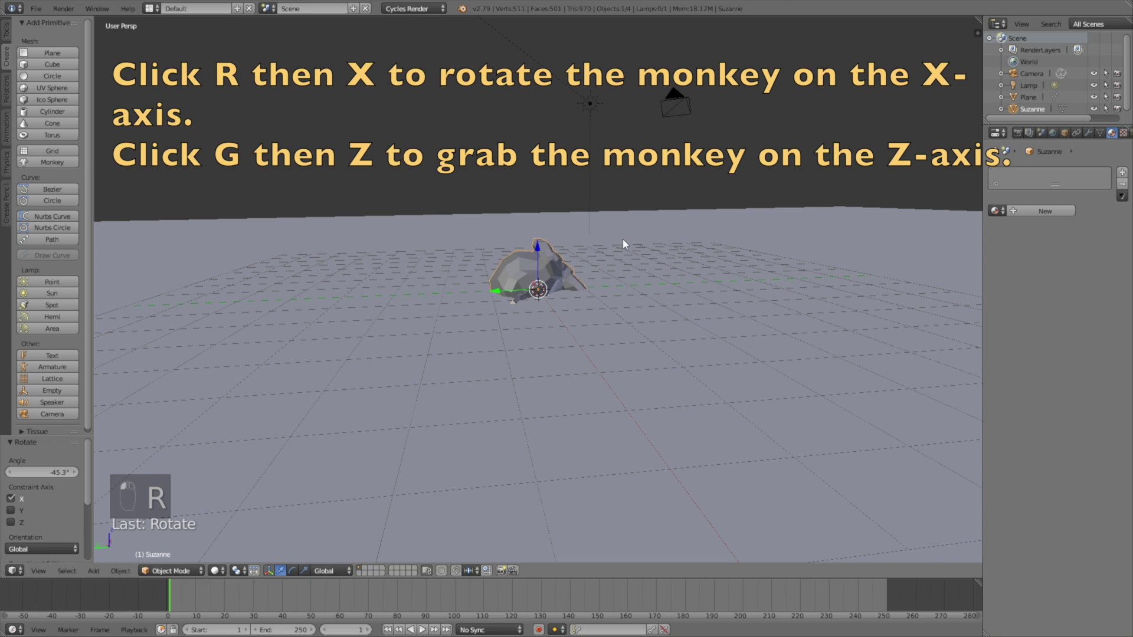
Raise the monkey along the Z axis by about 0.332 and a further 0.062 so it sits above the plane
{"action": "key", "text": "g"}
{"action": "key", "text": "z"}
{"action": "left_click", "coordinate": [636, 274]}
{"action": "middle_click_drag", "start_coordinate": [636, 274], "coordinate": [631, 267]}
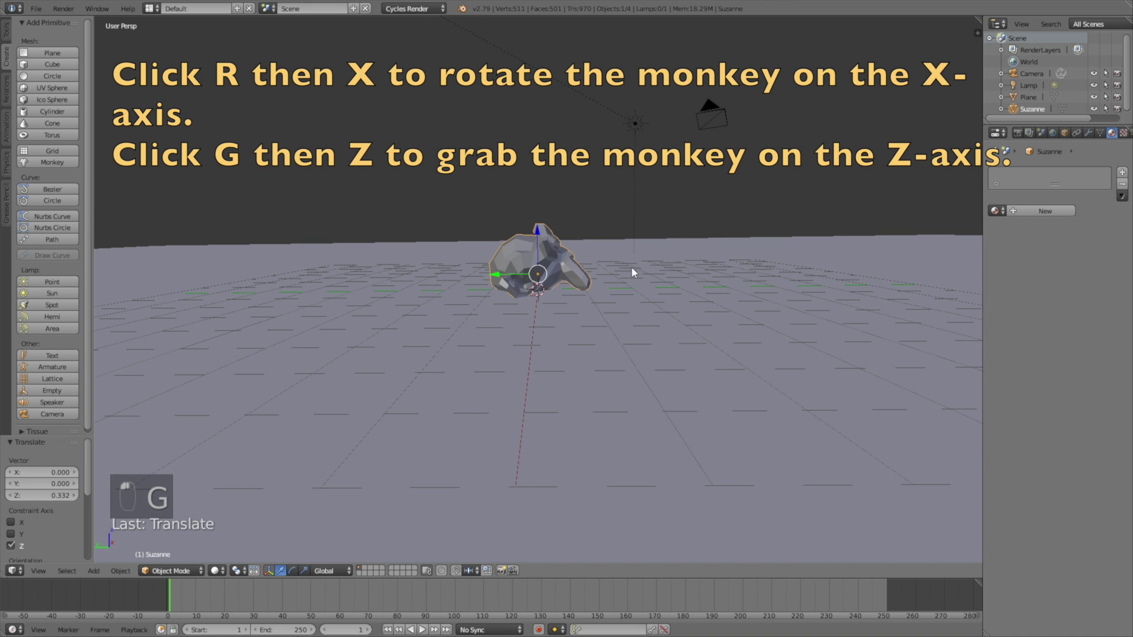
{"action": "key", "text": "g"}
{"action": "key", "text": "z"}
{"action": "left_click", "coordinate": [658, 260]}
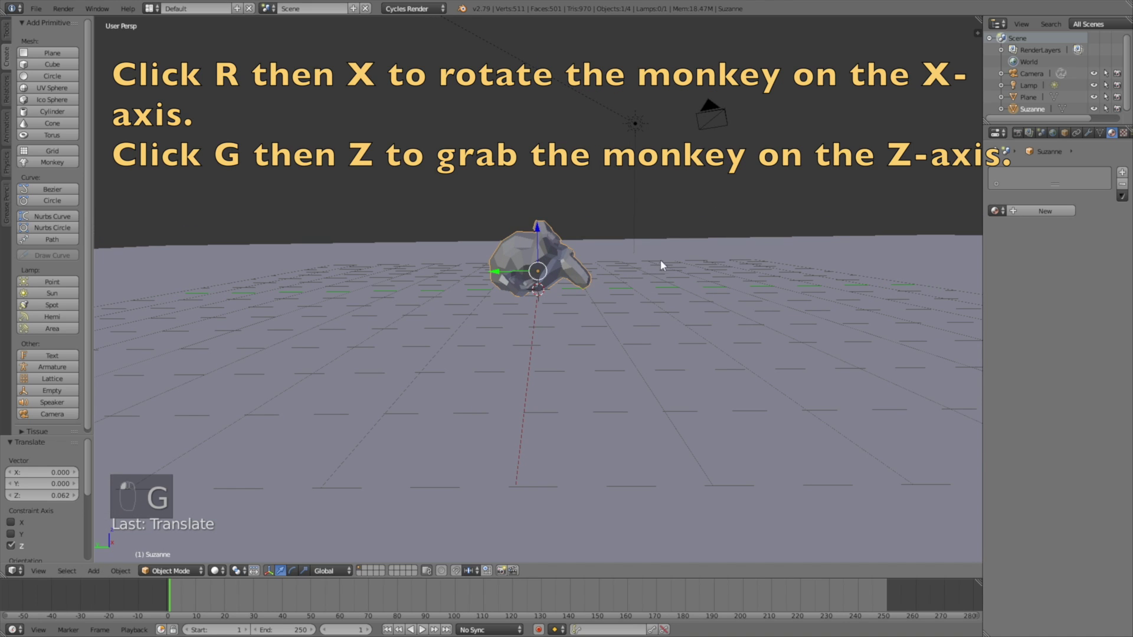
Fine-tune the monkey's tilt by about 6° and 8° in side view, shifting its Z height by about 0.160 and -0.025 to rest it on the plane
{"action": "key", "text": "r"}
{"action": "left_click", "coordinate": [699, 261]}
{"action": "key", "text": "g"}
{"action": "key", "text": "z"}
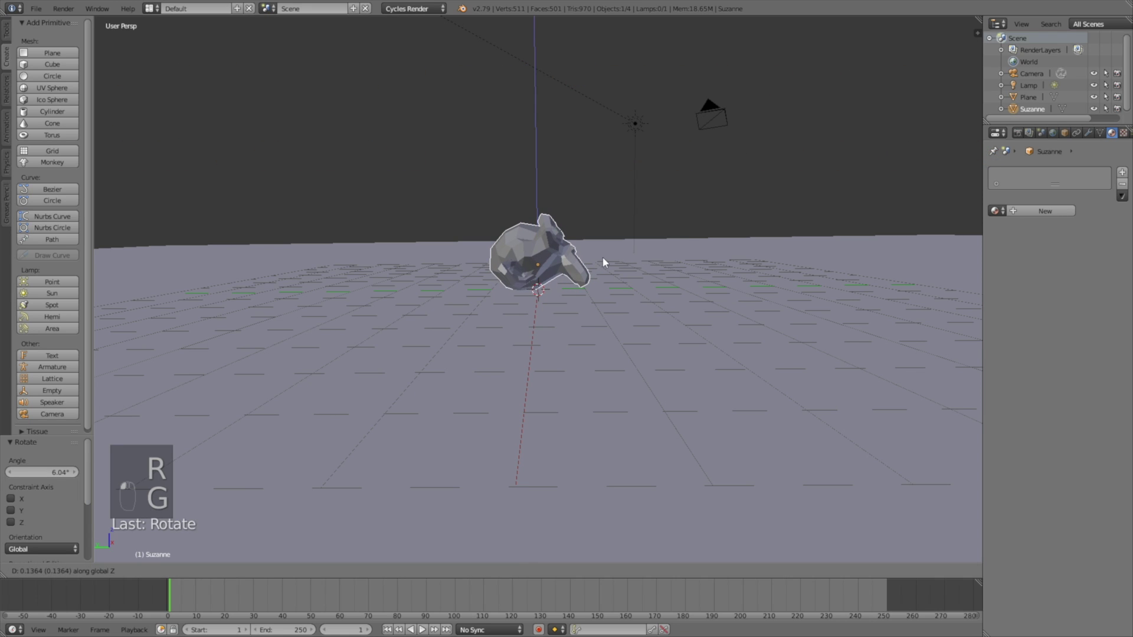
{"action": "left_click", "coordinate": [609, 256]}
{"action": "key", "text": "r"}
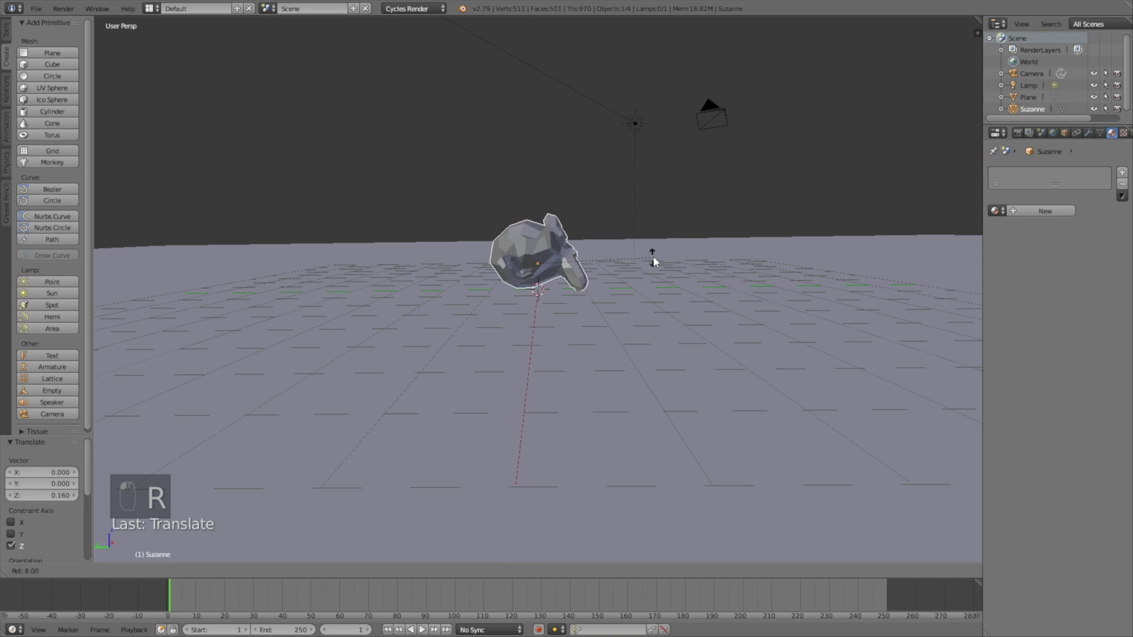
{"action": "left_click", "coordinate": [653, 254]}
{"action": "key", "text": "g"}
{"action": "key", "text": "z"}
{"action": "left_click", "coordinate": [653, 255]}
{"action": "middle_click_drag", "start_coordinate": [653, 255], "coordinate": [897, 239]}
Add a Subdivision Surface modifier to the monkey with 4 view and 4 render subdivisions, and shade it smooth
{"action": "left_click", "coordinate": [1089, 133]}
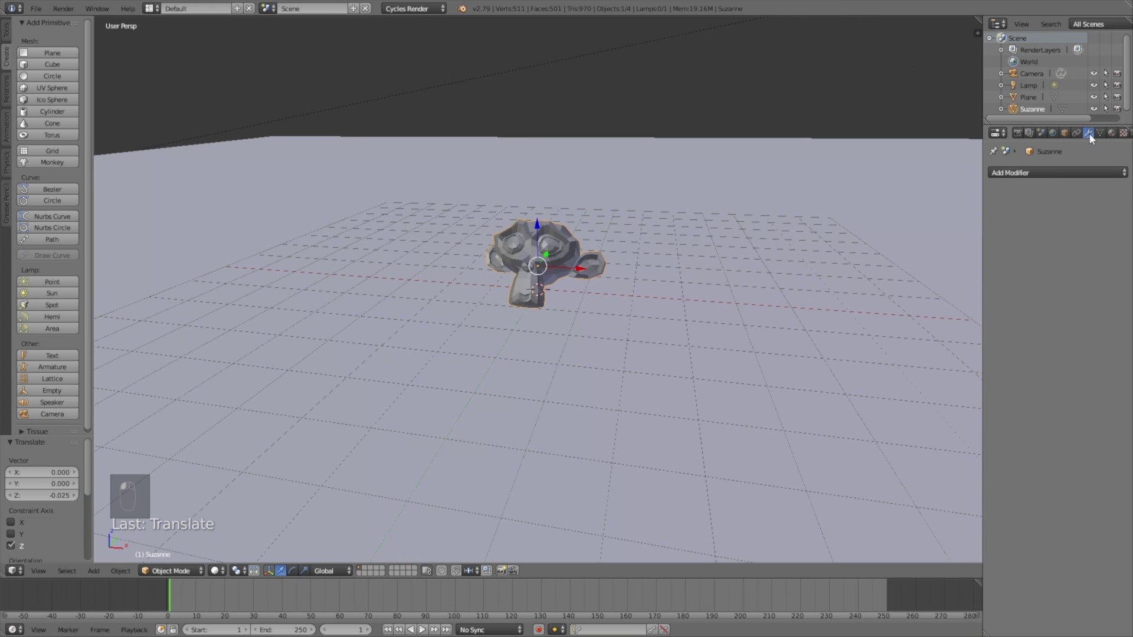
{"action": "left_click", "coordinate": [1053, 173]}
{"action": "left_click", "coordinate": [908, 370]}
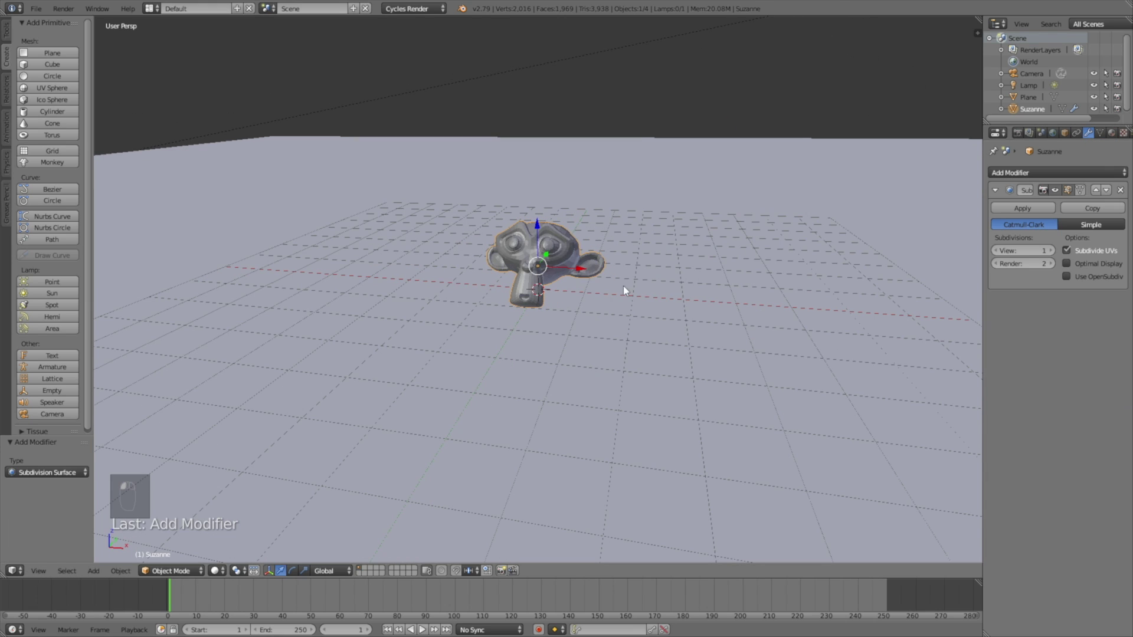
{"action": "scroll", "coordinate": [623, 286], "scroll_direction": "up", "scroll_amount": 4}
{"action": "left_click", "coordinate": [1052, 251]}
{"action": "left_click", "coordinate": [1052, 251]}
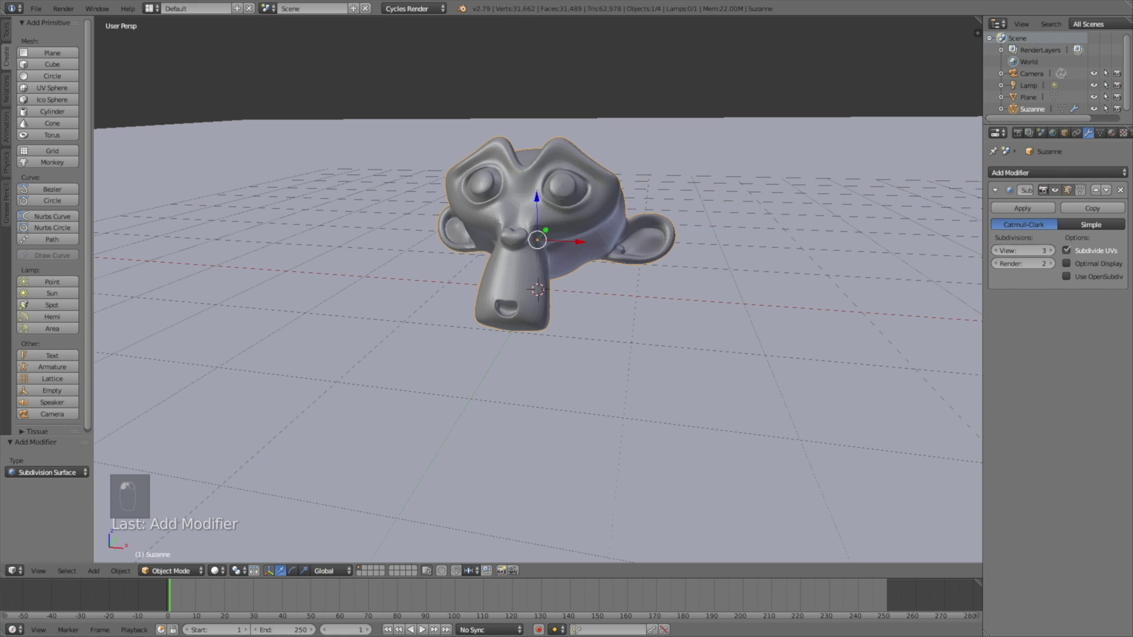
{"action": "left_click", "coordinate": [1052, 251]}
{"action": "left_click", "coordinate": [1052, 265]}
{"action": "left_click", "coordinate": [1052, 265]}
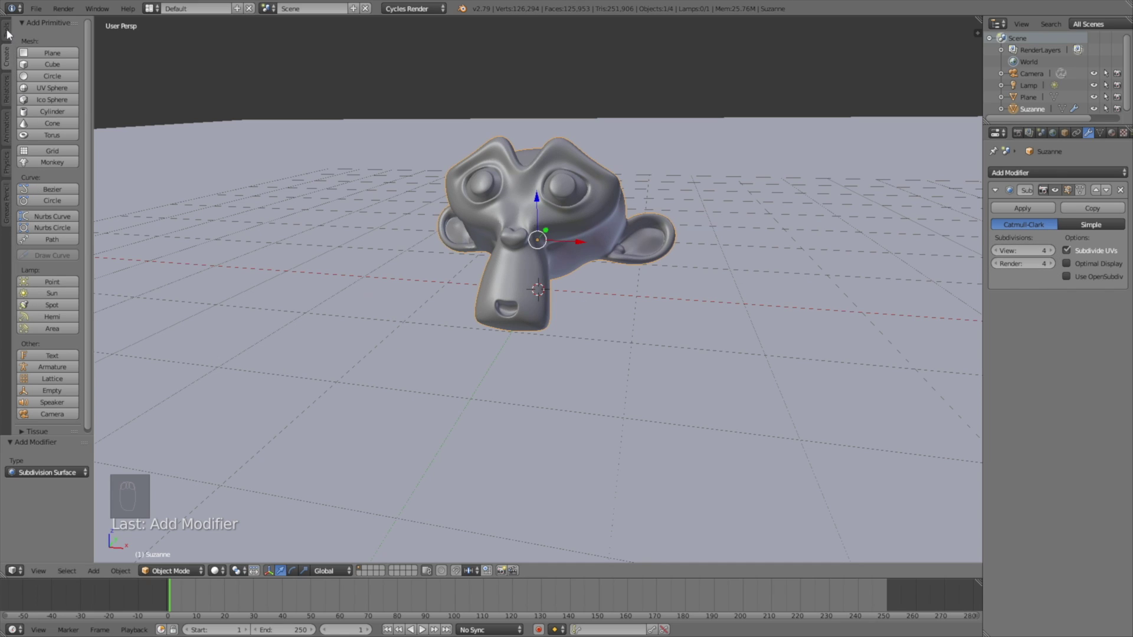
{"action": "left_click", "coordinate": [7, 33]}
{"action": "left_click", "coordinate": [29, 195]}
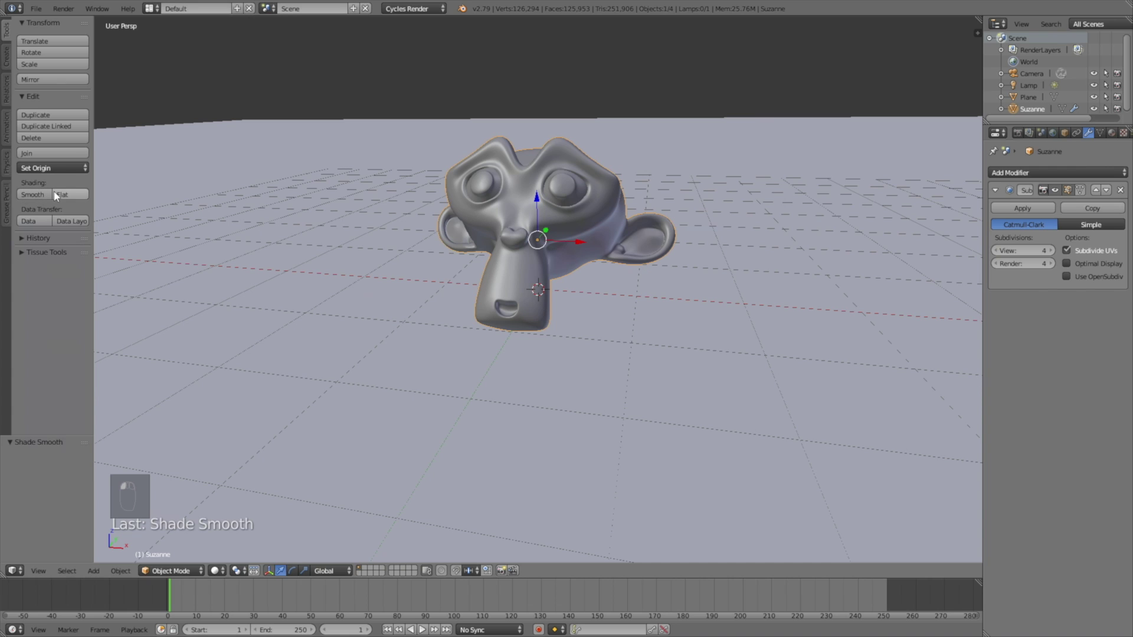
In rendered view, give the monkey a new material with a Glass BSDF surface and a pure white color
{"action": "left_click", "coordinate": [1112, 133]}
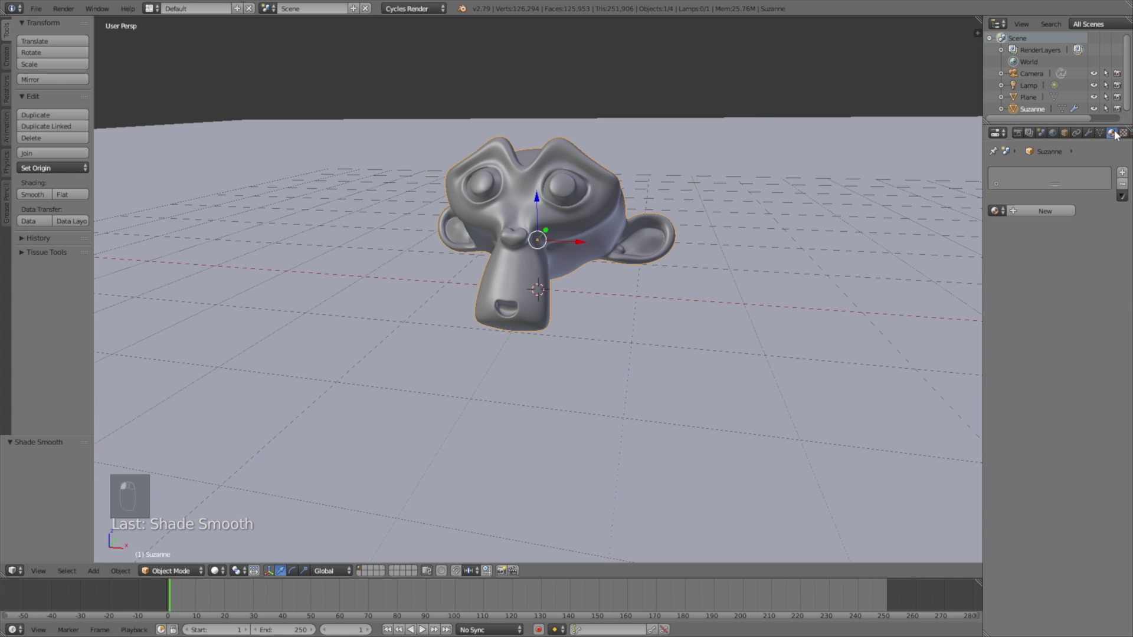
{"action": "mouse_move", "coordinate": [675, 201]}
{"action": "middle_mouse_down"}
{"action": "mouse_move", "coordinate": [643, 183]}
{"action": "mouse_move", "coordinate": [672, 174]}
{"action": "mouse_move", "coordinate": [667, 195]}
{"action": "middle_mouse_up"}
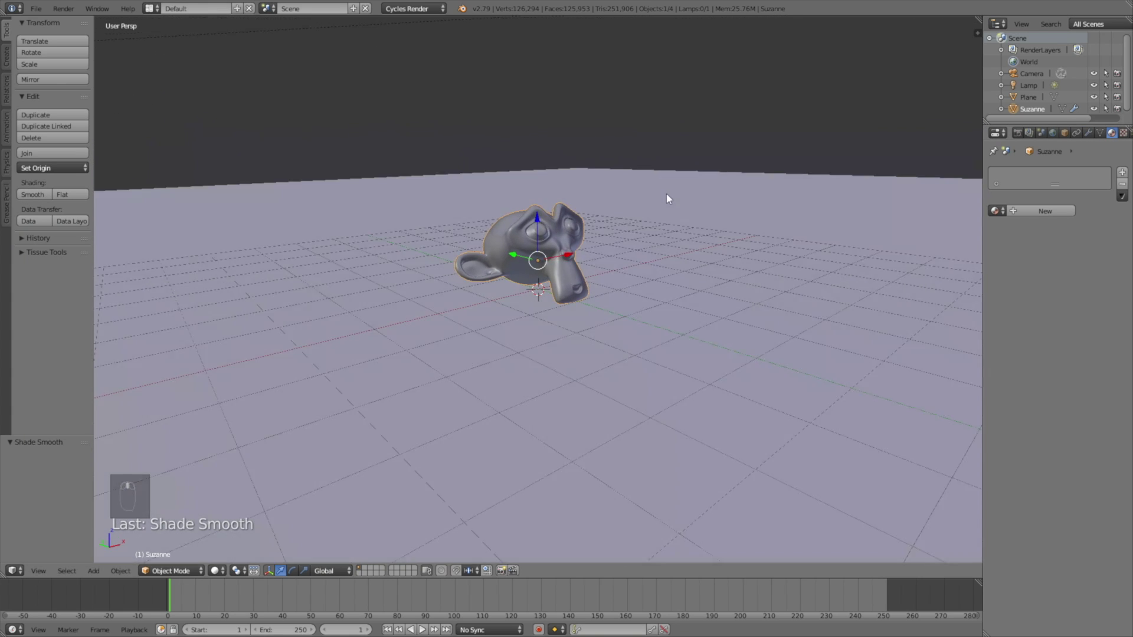
{"action": "key", "text": "shift+z"}
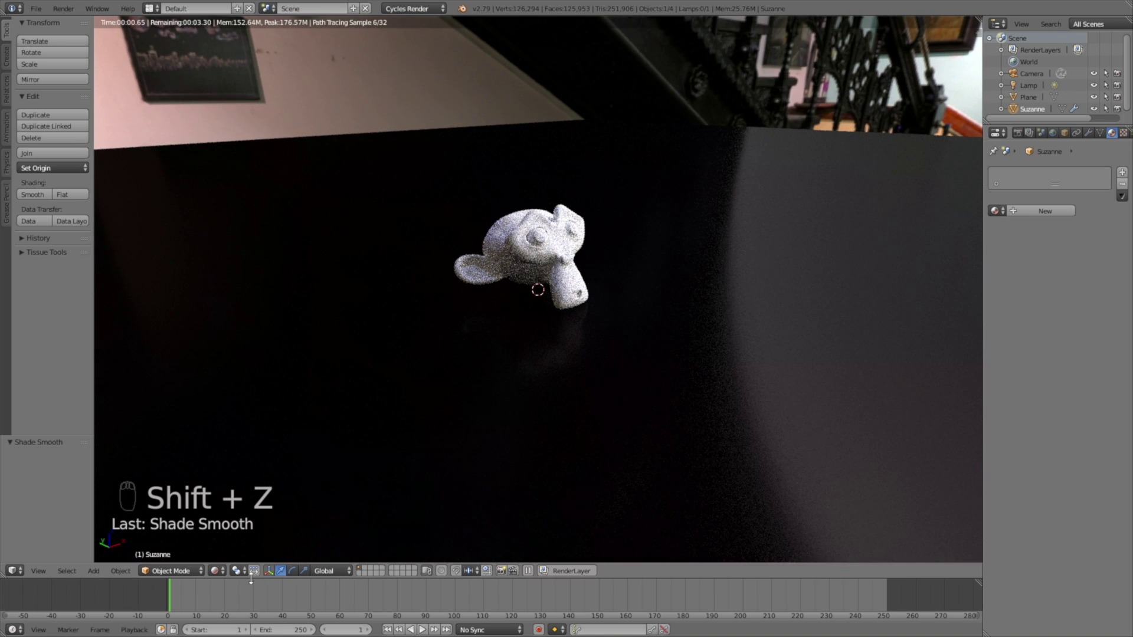
{"action": "left_click", "coordinate": [220, 568]}
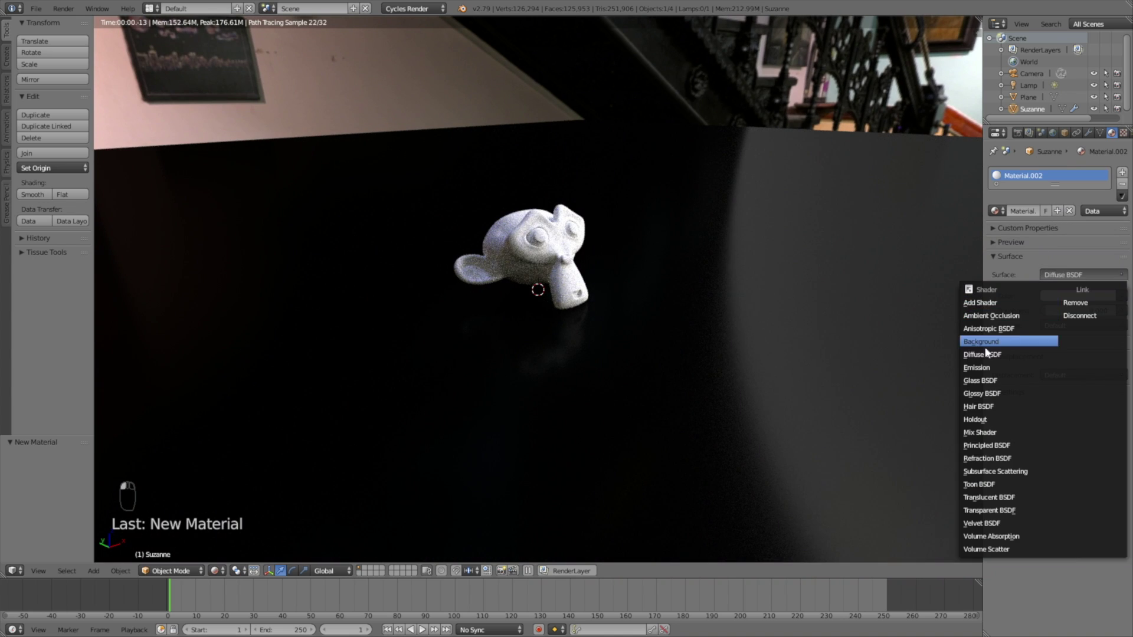
{"action": "left_click", "coordinate": [996, 383]}
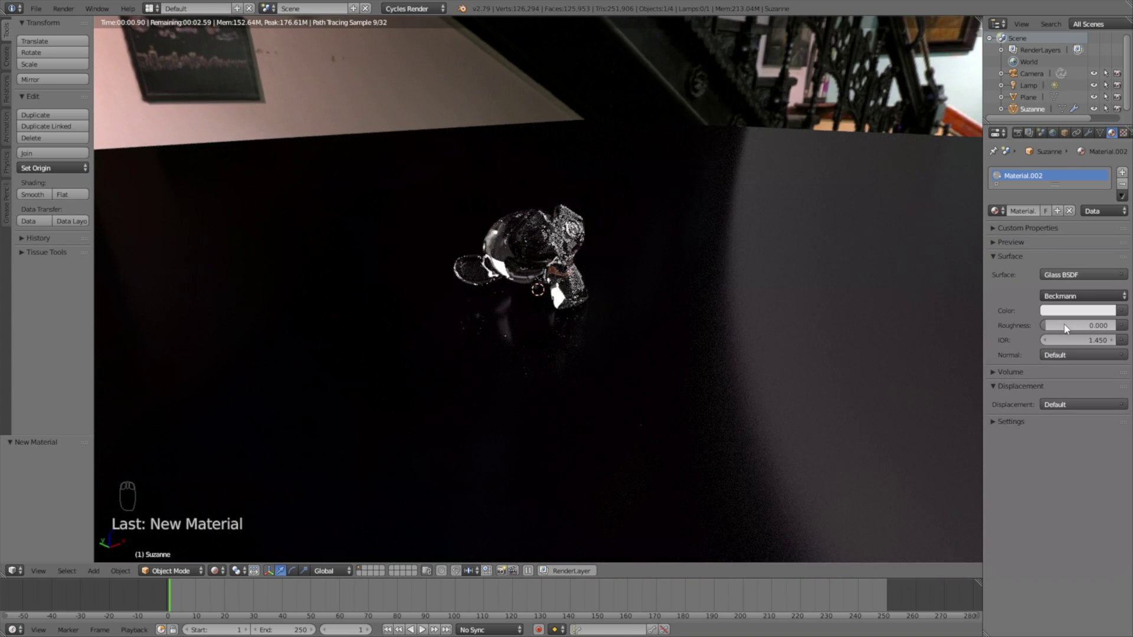
{"action": "left_click", "coordinate": [1078, 311]}
{"action": "left_click", "coordinate": [1105, 148]}
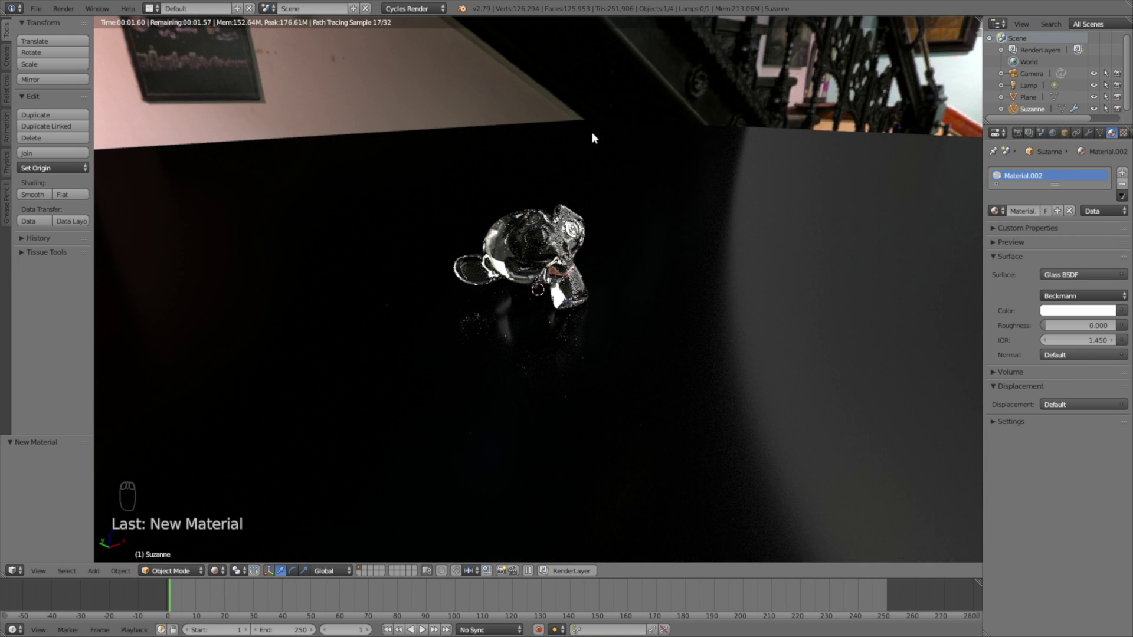
Return to solid view, look through the camera, and fly it closer to frame the monkey from the front
{"action": "key", "text": "shift+z"}
{"action": "key", "text": "KP_0"}
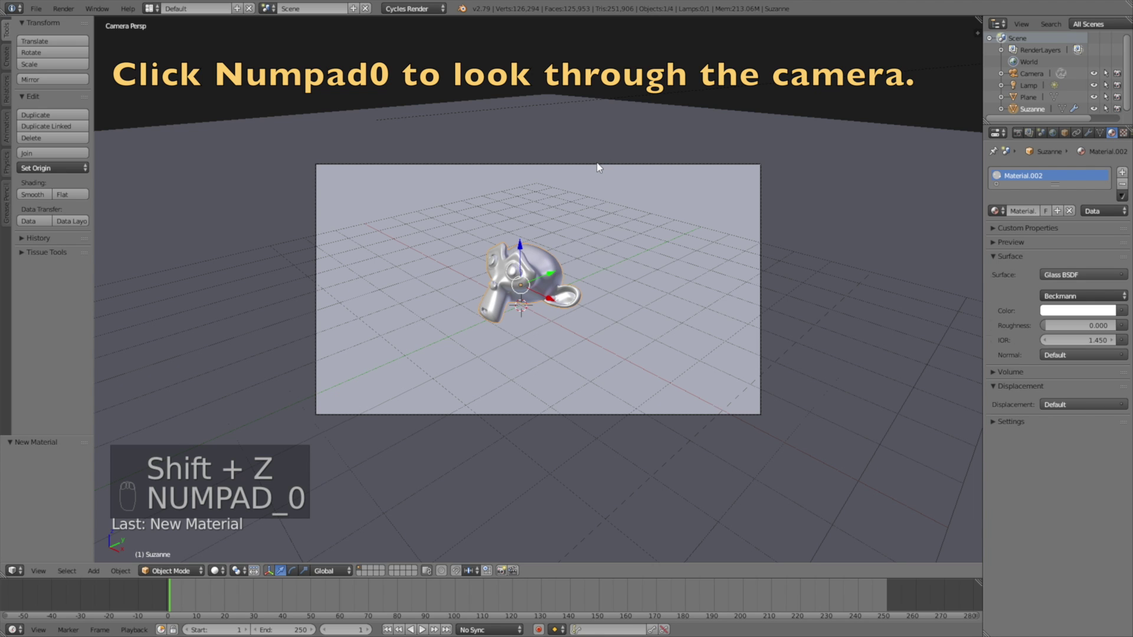
{"action": "right_click", "coordinate": [607, 180]}
{"action": "key", "text": "shift+f"}
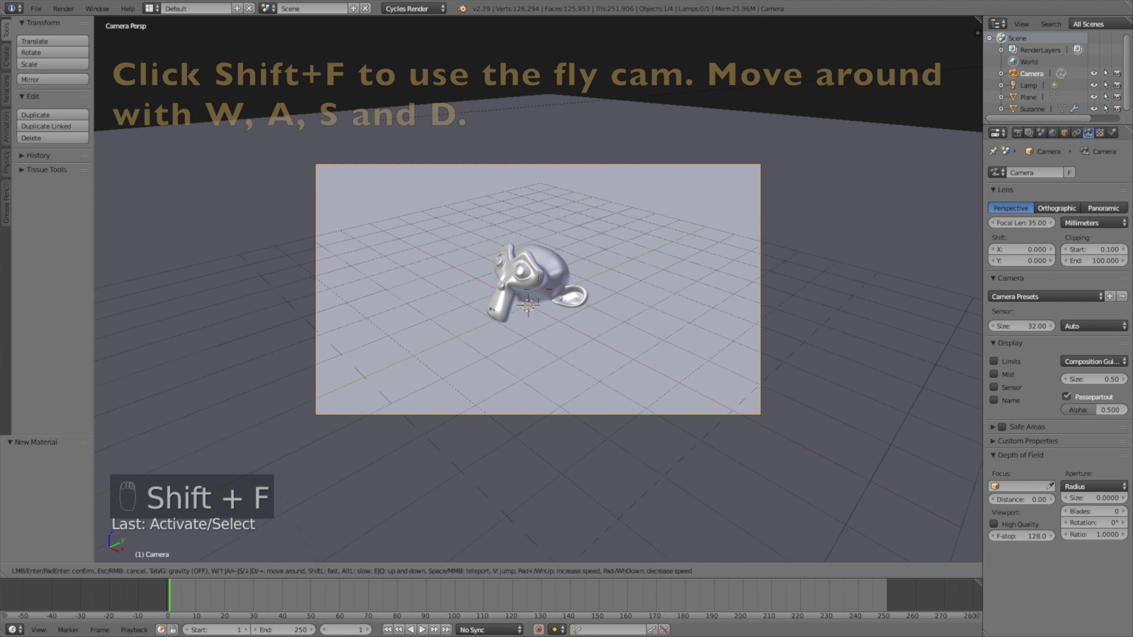
{"action": "key", "text": "w"}
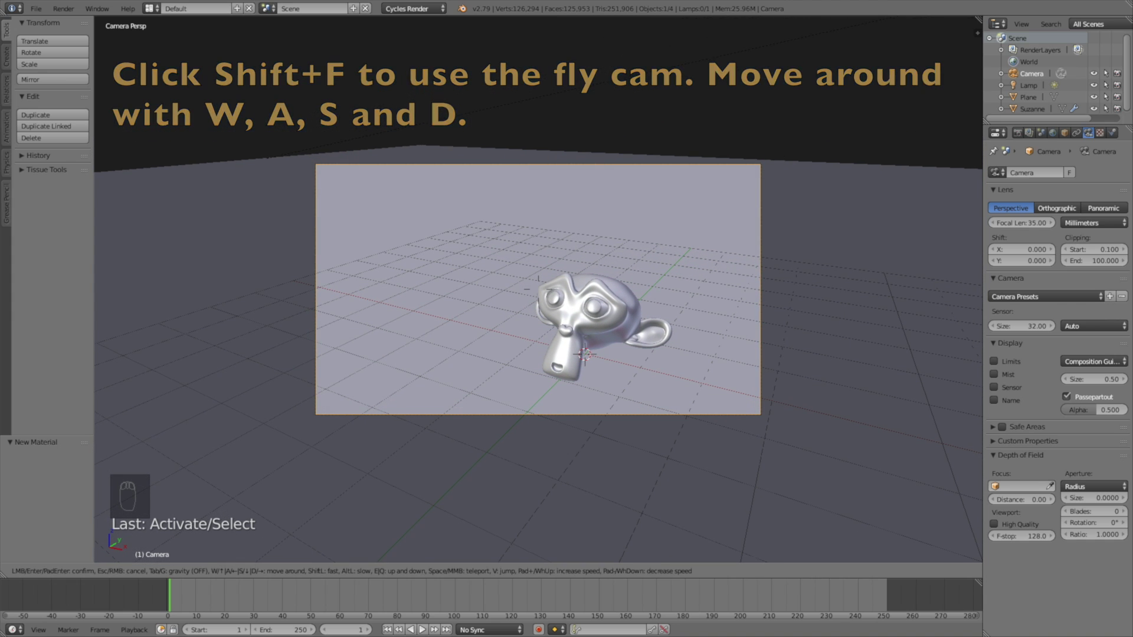
{"action": "left_click", "coordinate": [615, 311]}
Duplicate the monkey behind the original, about -1.802 in X and 2.517 in Y with Z locked, and make its material a separate copy
{"action": "right_click", "coordinate": [615, 311]}
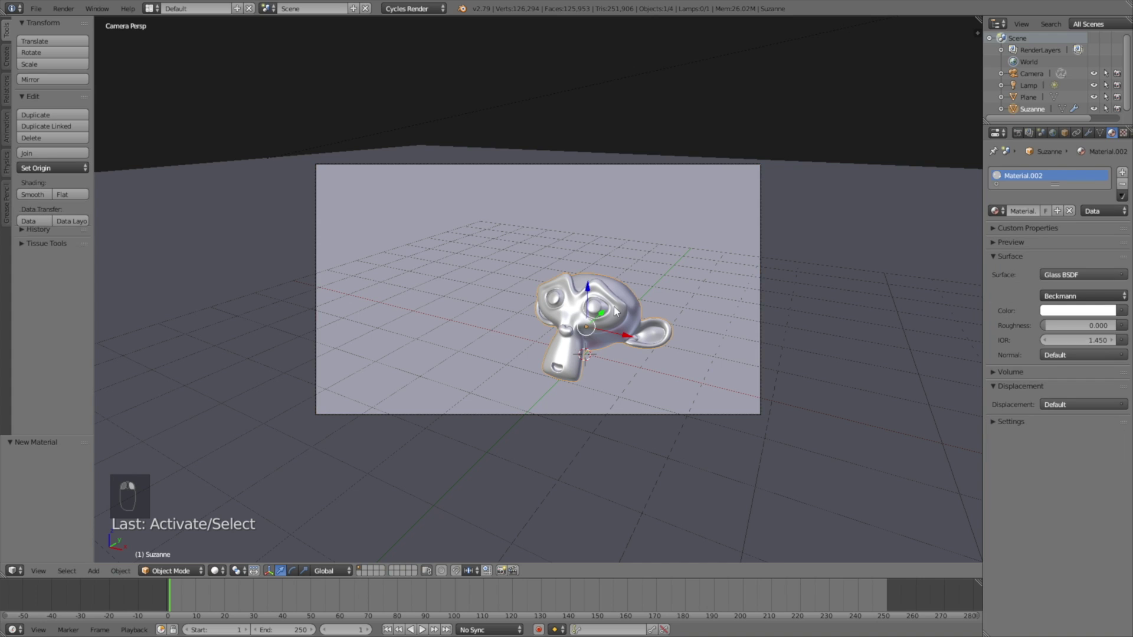
{"action": "key", "text": "shift+d"}
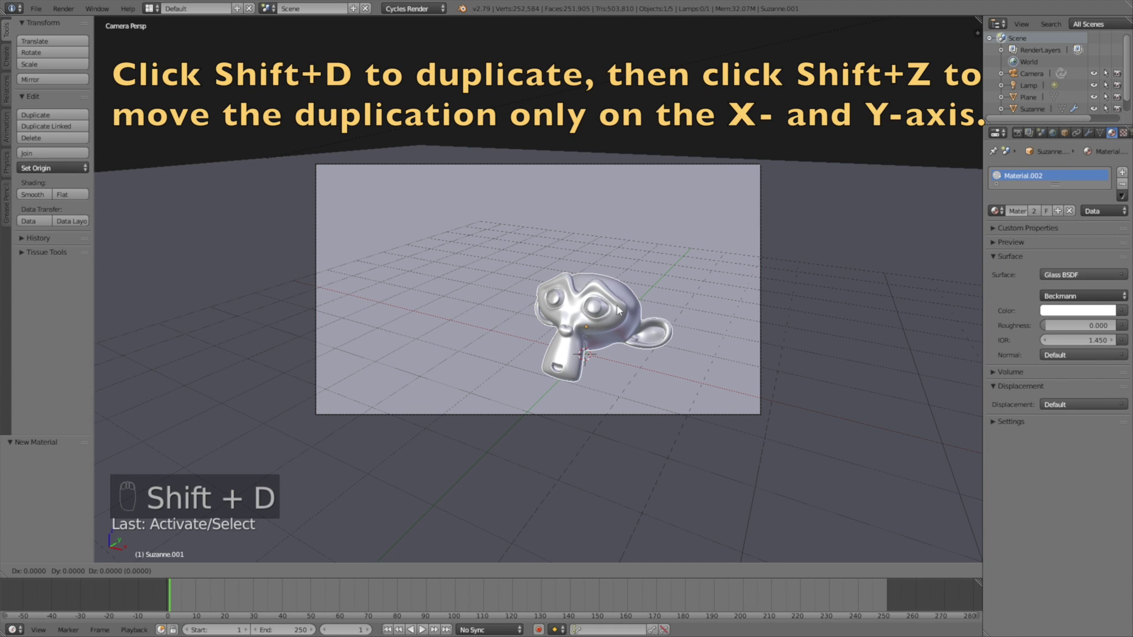
{"action": "key", "text": "shift+z"}
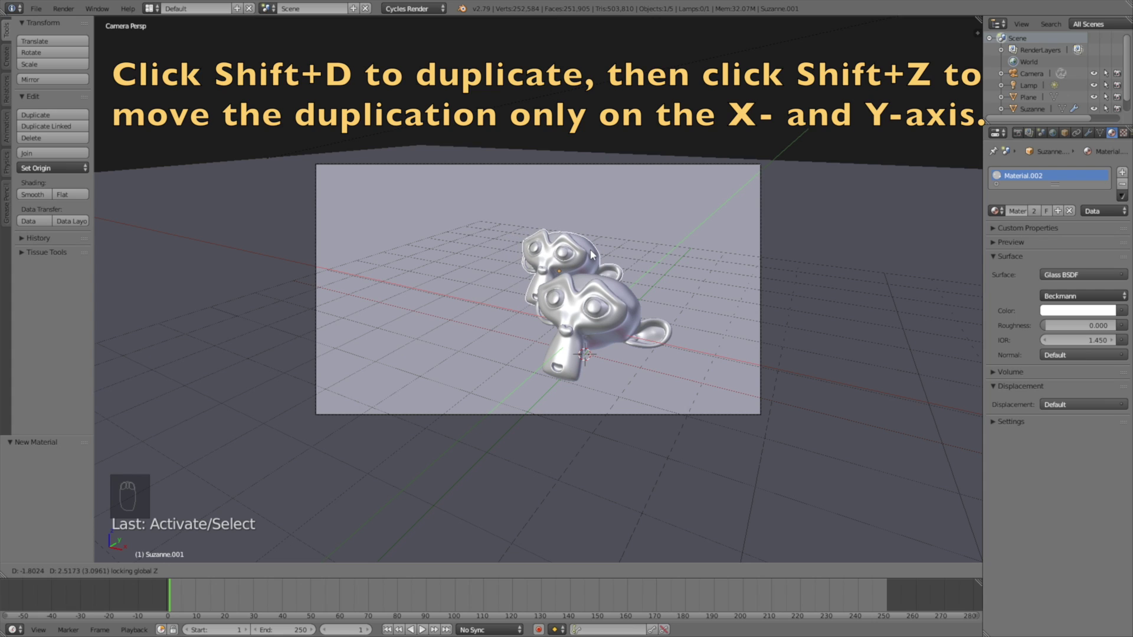
{"action": "left_click", "coordinate": [592, 254]}
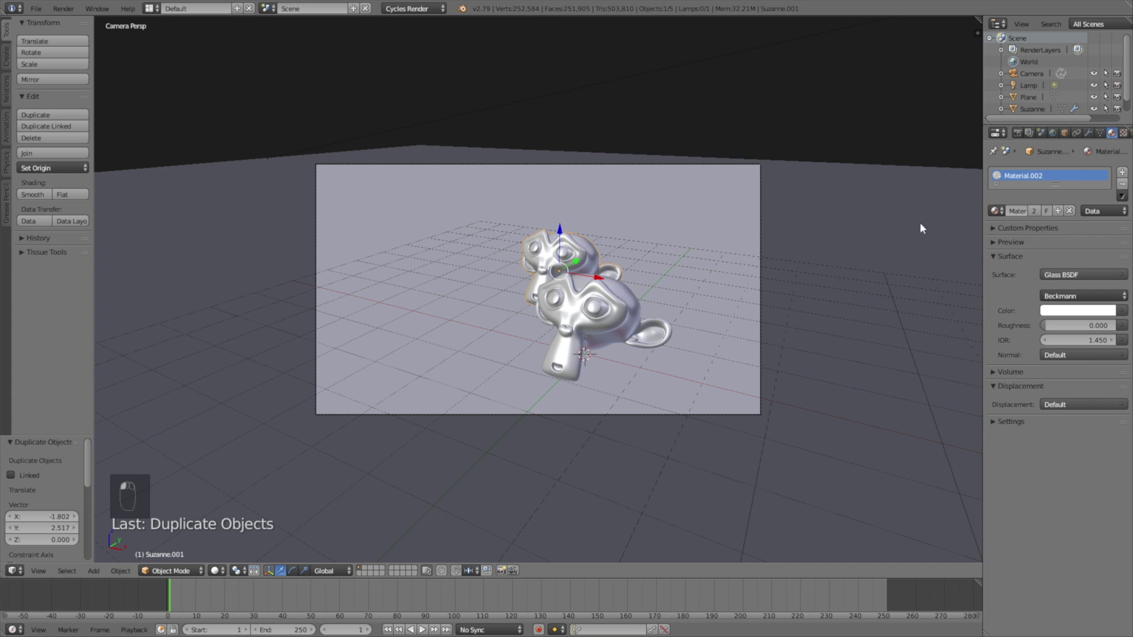
{"action": "left_click", "coordinate": [1057, 211]}
Tint the duplicate's glass peach, about RGB 1.000, 0.740, 0.599, while previewing in rendered view, and return to solid view
{"action": "key", "text": "shift+z"}
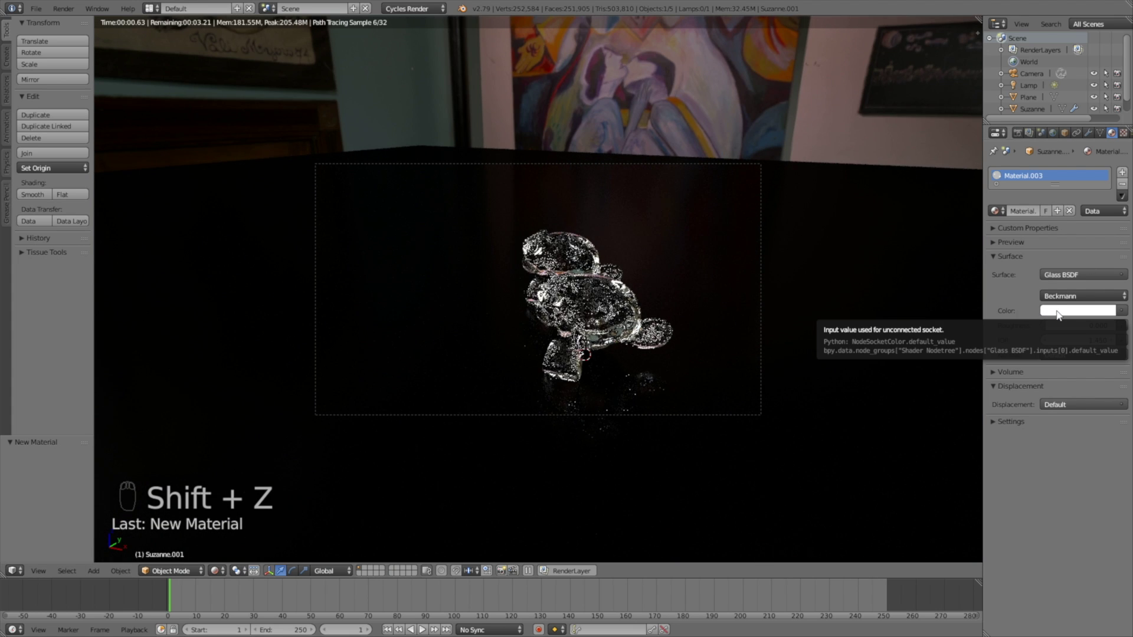
{"action": "left_click", "coordinate": [1057, 312]}
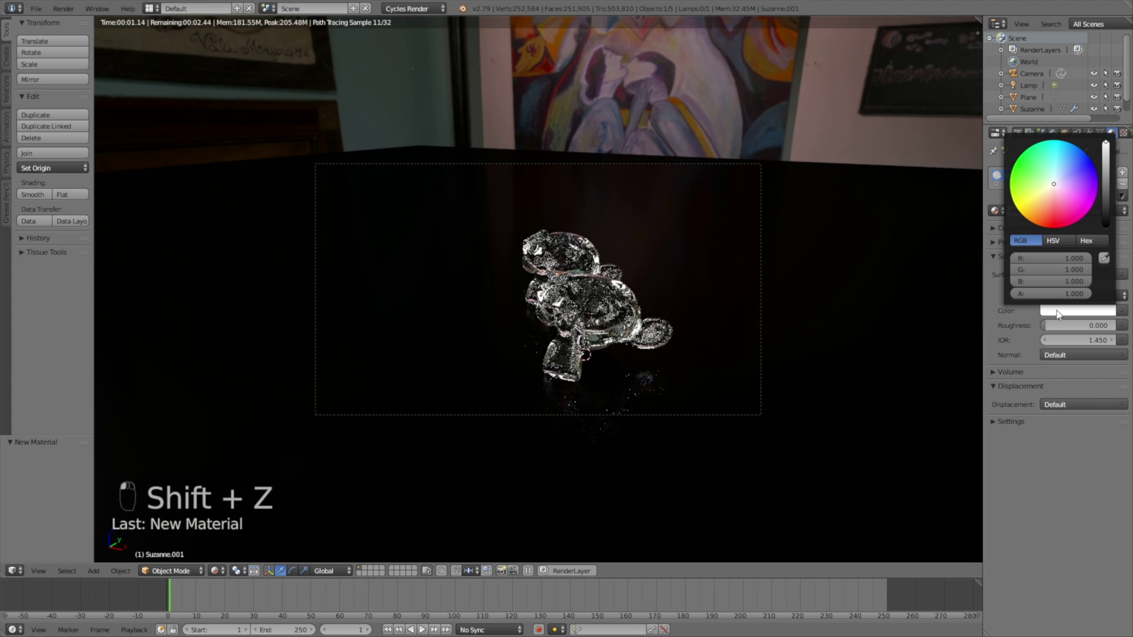
{"action": "left_click", "coordinate": [1046, 196]}
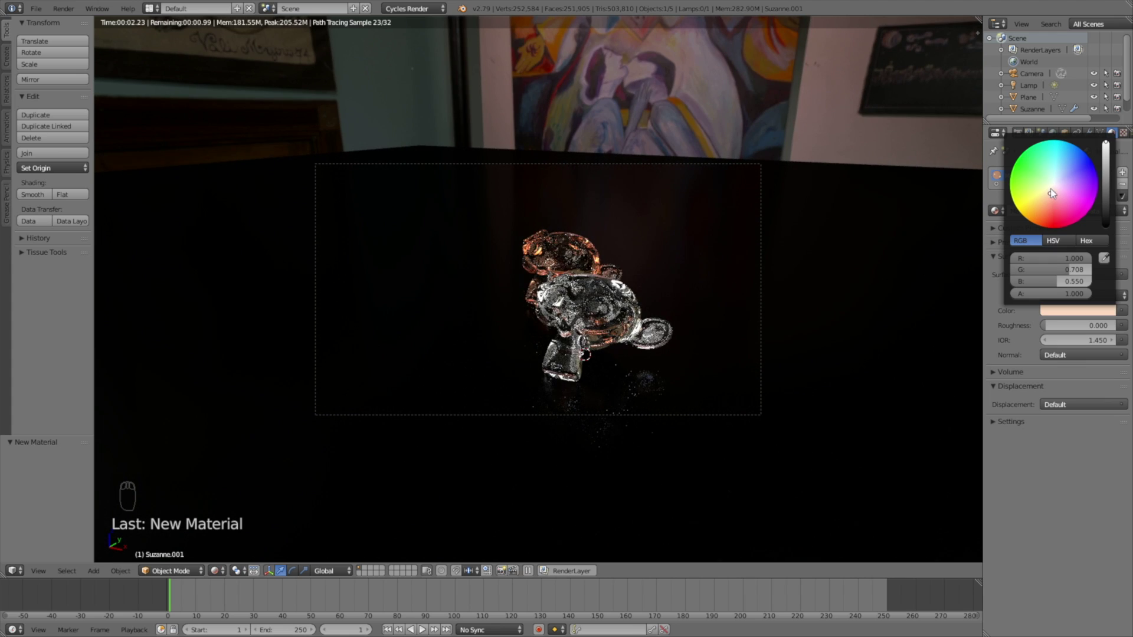
{"action": "left_click", "coordinate": [1050, 191]}
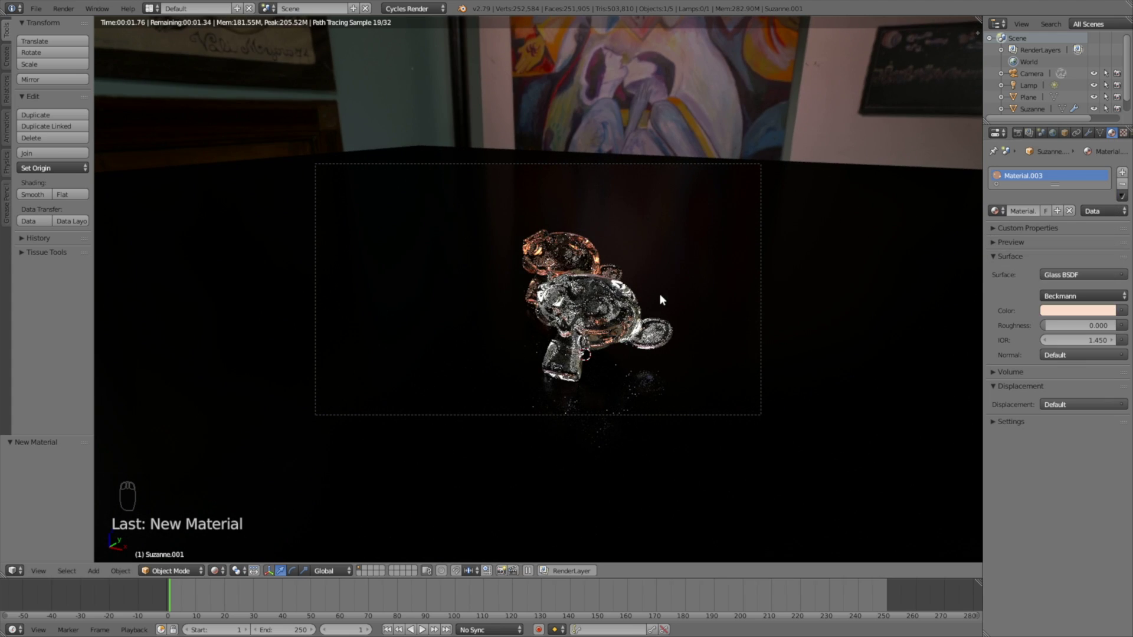
{"action": "key", "text": "shift+z"}
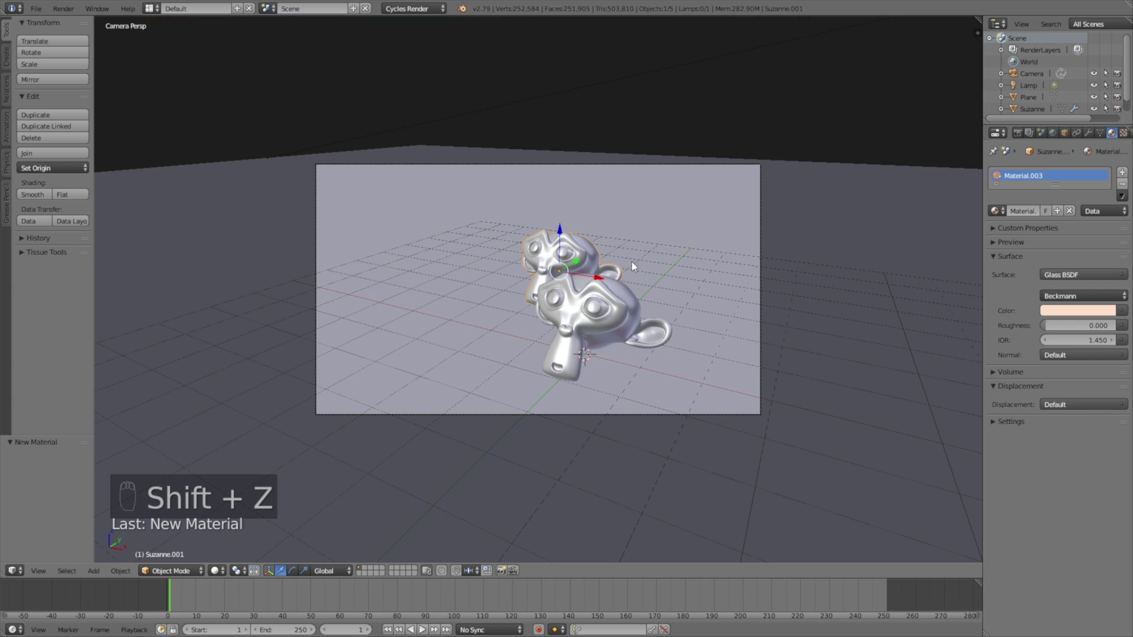
Duplicate the peach monkey about 2.552 in X and 0.759 in Y at the same height, and make its material a separate copy
{"action": "key", "text": "shift+d"}
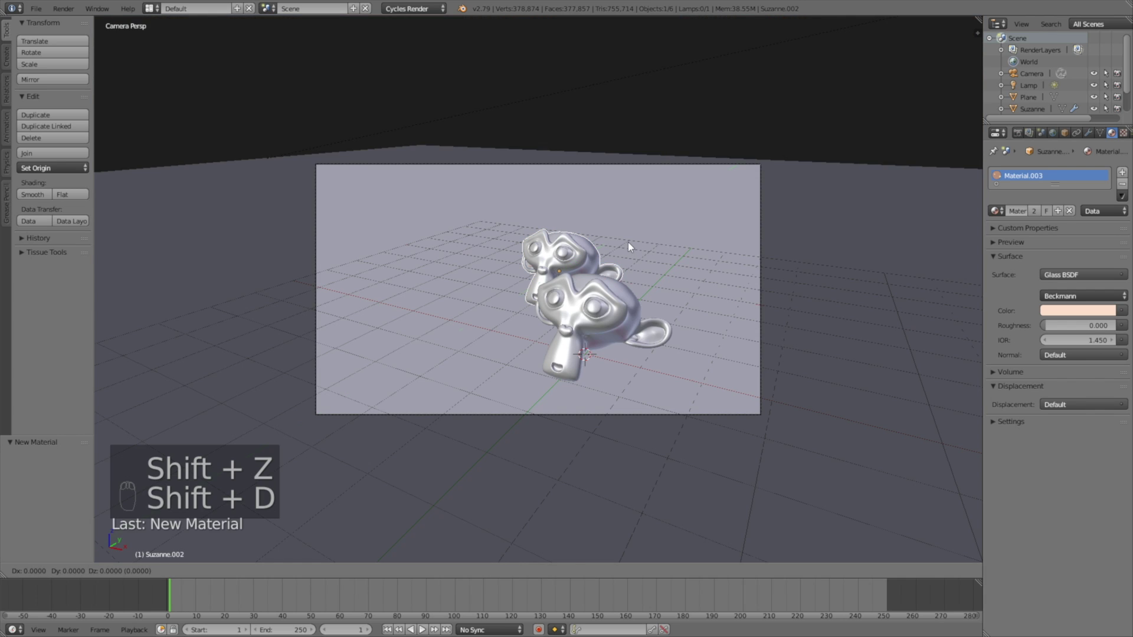
{"action": "left_click", "coordinate": [745, 250]}
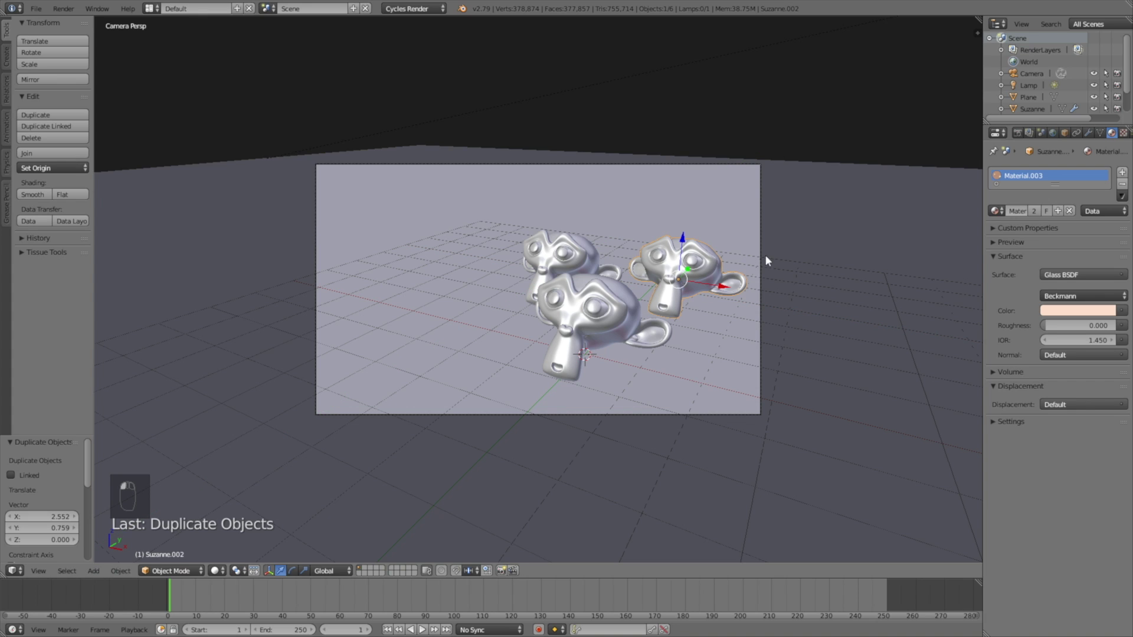
{"action": "left_click", "coordinate": [1057, 211]}
Tint the newest duplicate's glass light blue, about RGB 0.427, 0.619, 1.000, checking it in rendered view, and return to solid view
{"action": "left_click", "coordinate": [1069, 314]}
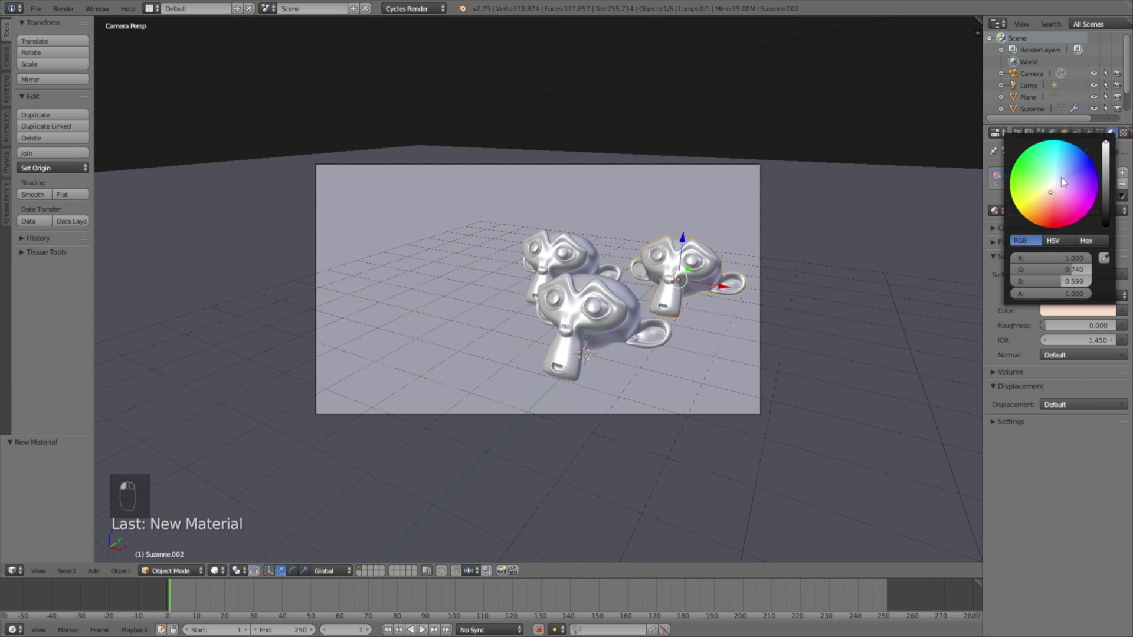
{"action": "left_click", "coordinate": [1060, 177]}
{"action": "key", "text": "shift+z"}
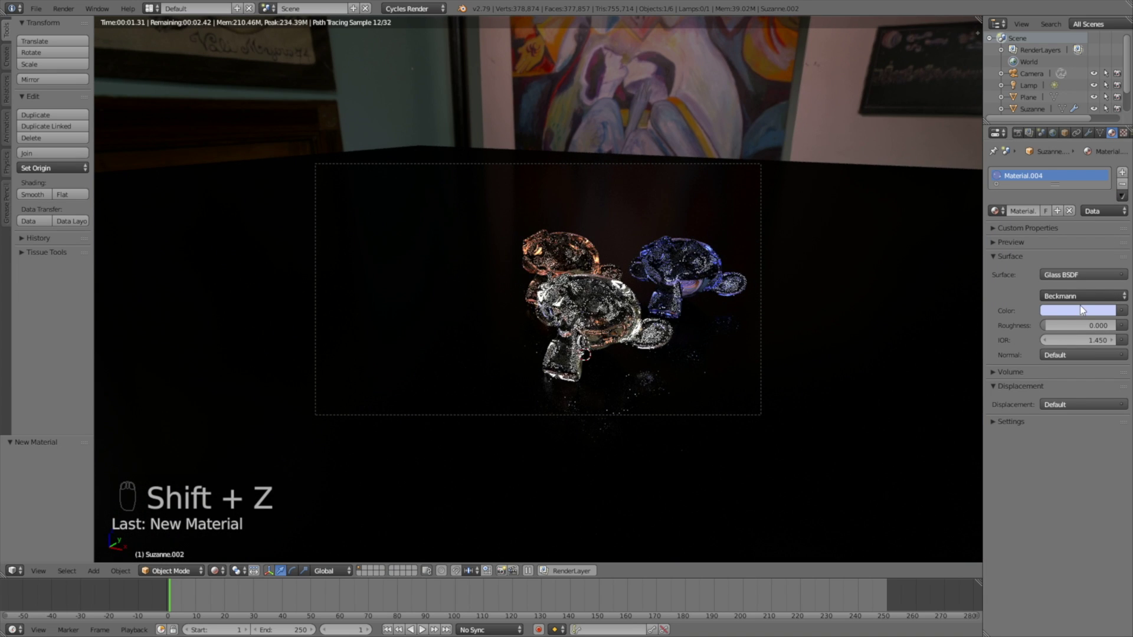
{"action": "left_click", "coordinate": [1076, 308]}
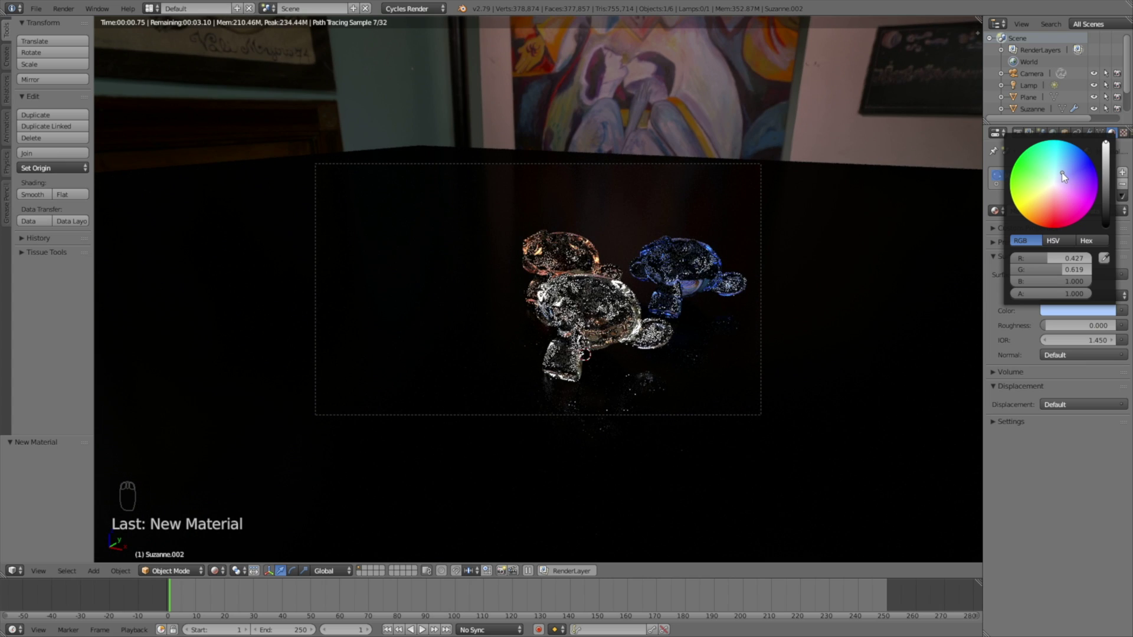
{"action": "scroll", "coordinate": [754, 337], "scroll_direction": "up", "scroll_amount": 2}
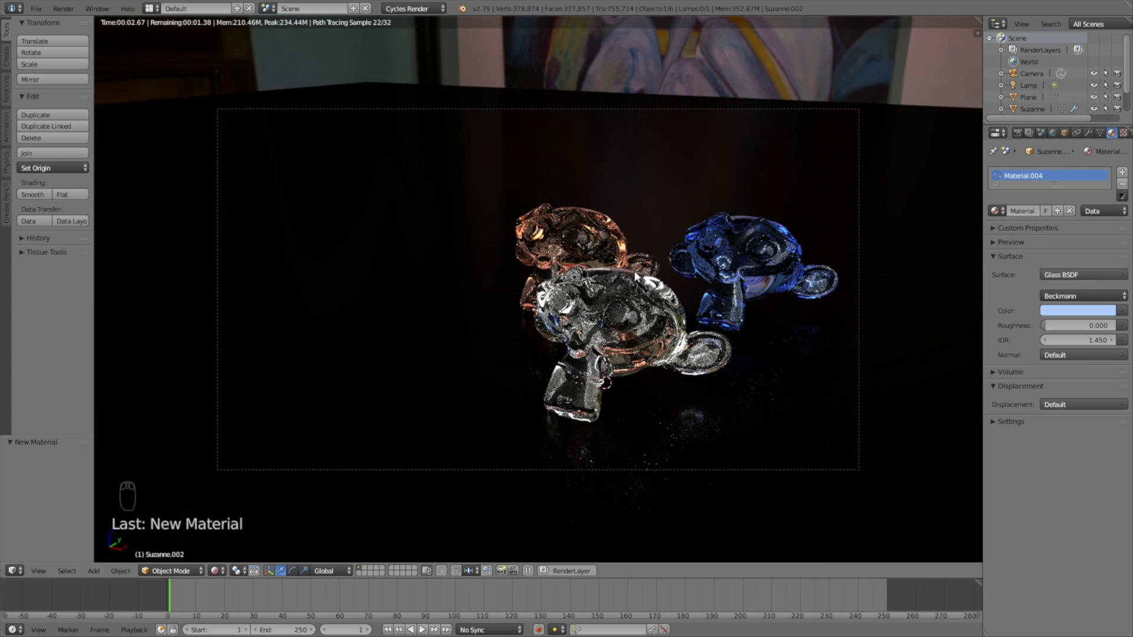
{"action": "key", "text": "shift+z"}
Move the peach monkey farther back, about -0.941 in X and 0.861 in Y with Z locked
{"action": "right_click", "coordinate": [595, 237]}
{"action": "key", "text": "g"}
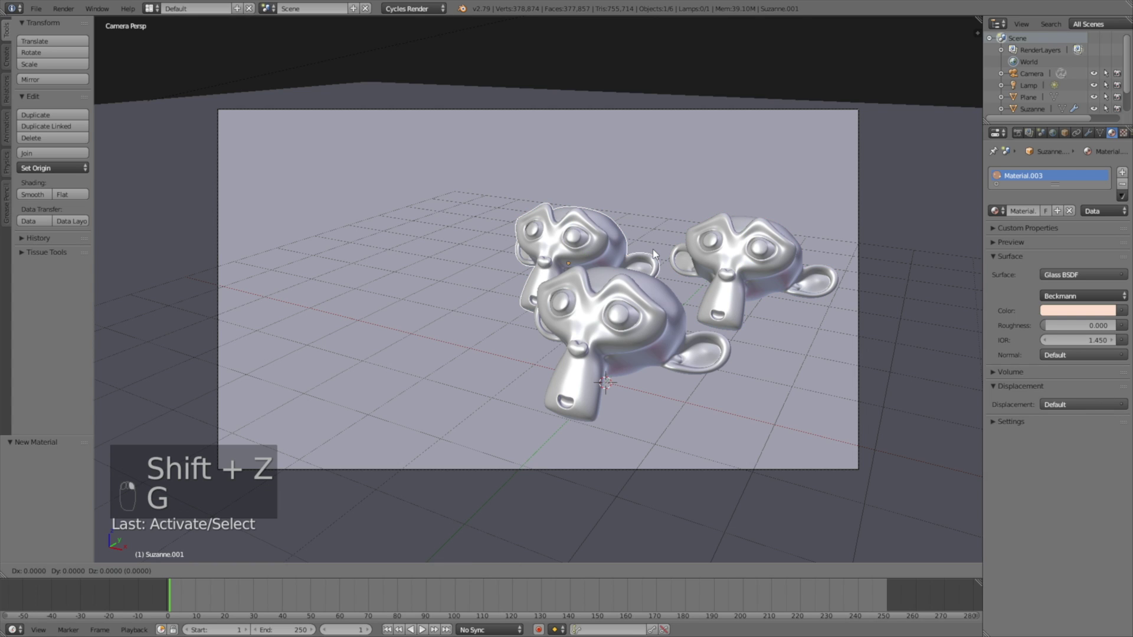
{"action": "key", "text": "shift+z"}
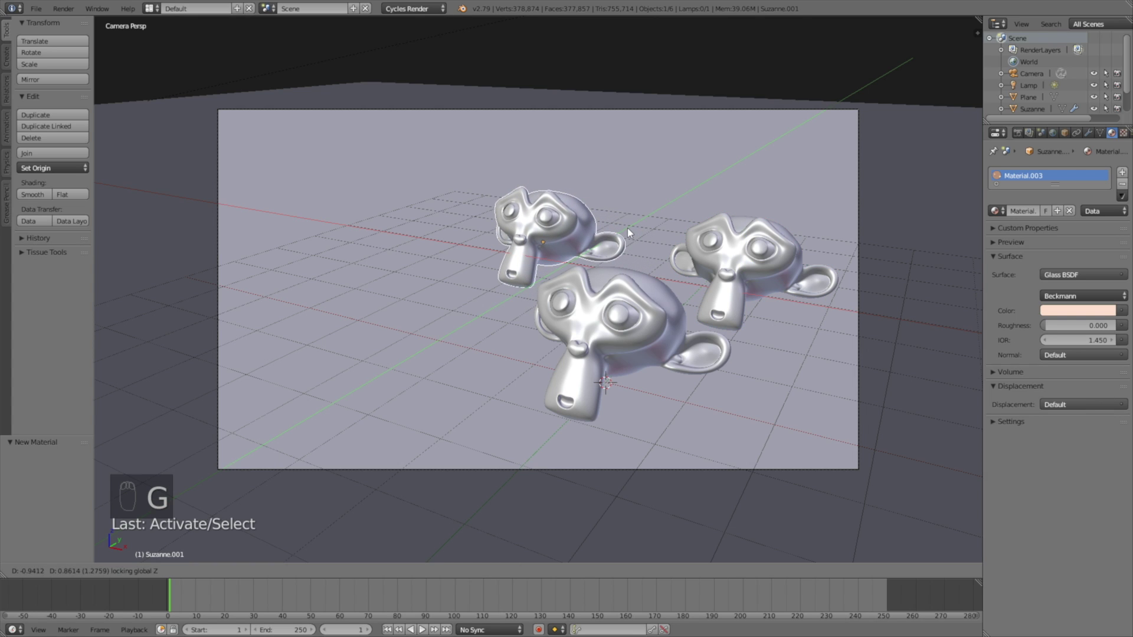
{"action": "left_click", "coordinate": [628, 228]}
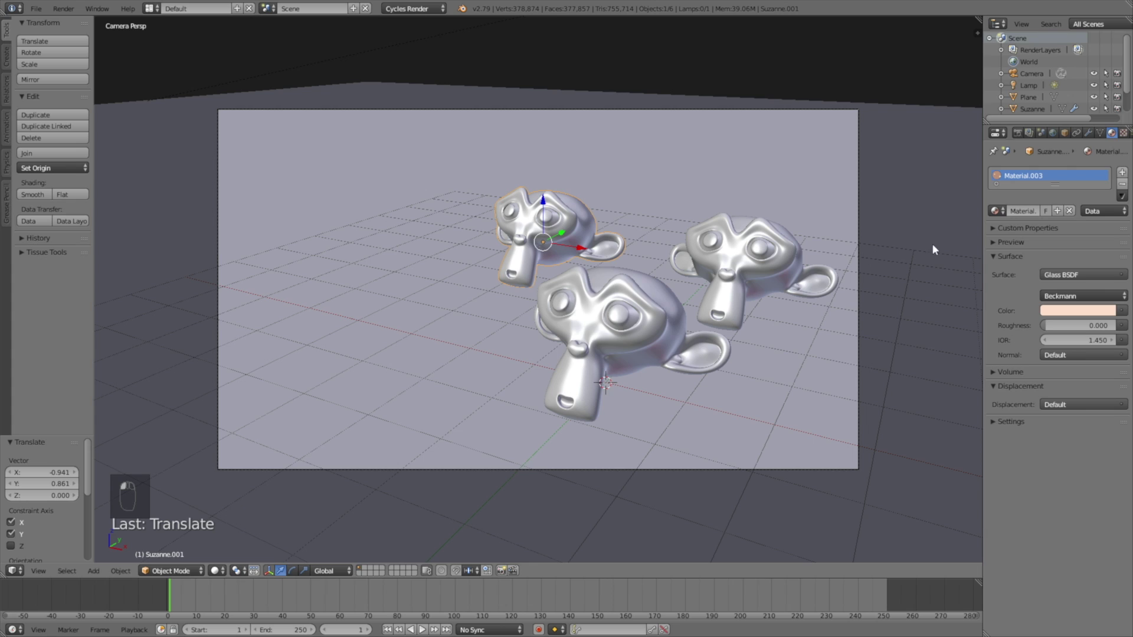
Set the Cycles render samples to 300 in the scene's sampling settings
{"action": "left_click", "coordinate": [1017, 133]}
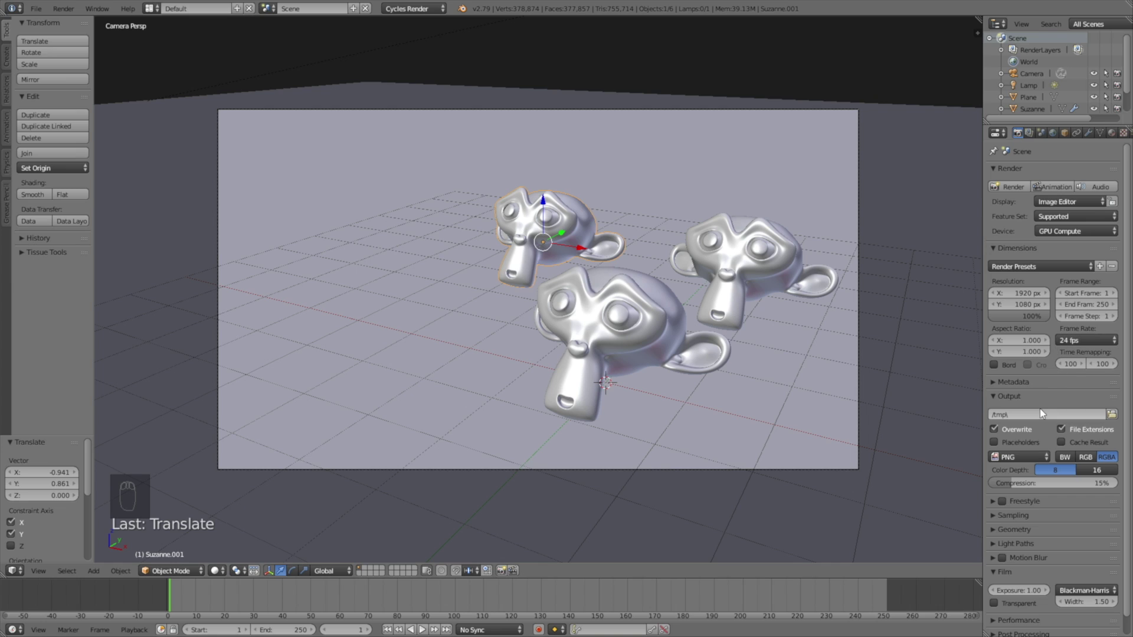
{"action": "scroll", "coordinate": [1040, 408], "scroll_direction": "down", "scroll_amount": 1}
{"action": "left_click", "coordinate": [1021, 493]}
{"action": "scroll", "coordinate": [1020, 493], "scroll_direction": "down", "scroll_amount": 4}
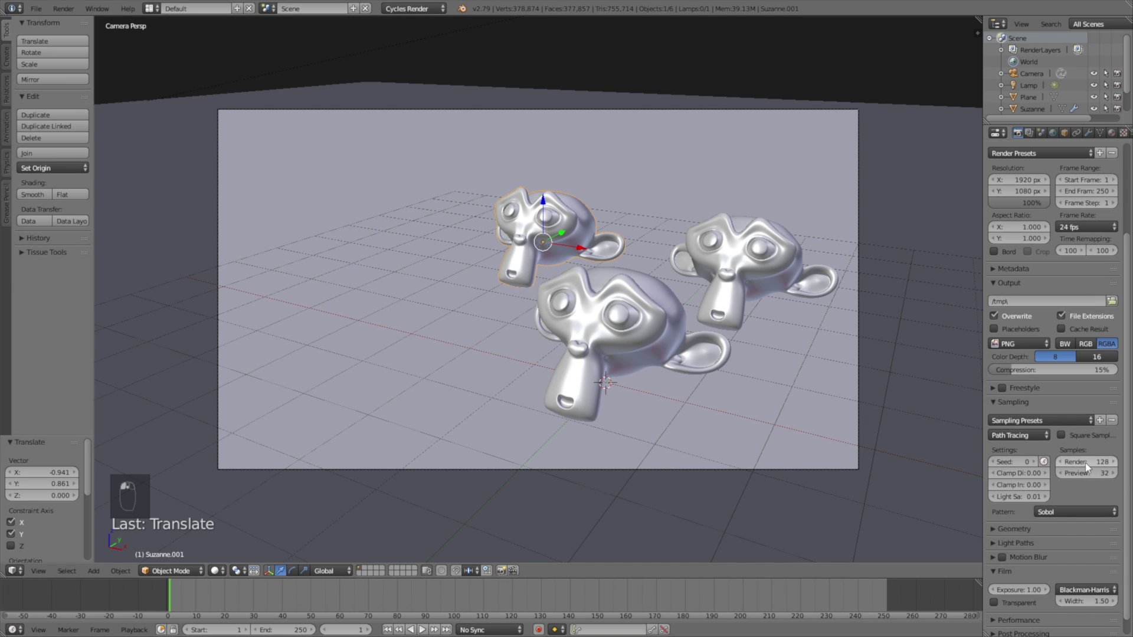
{"action": "type", "text": "00"}
{"action": "key", "text": "Return"}
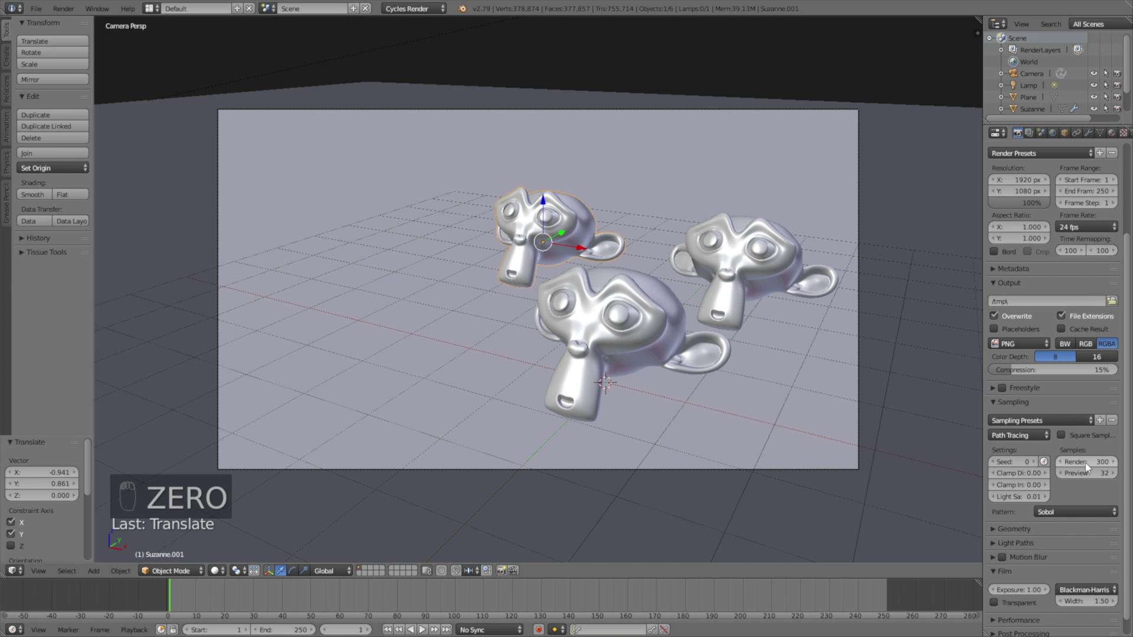
Set the render tile size to 500 in both X and Y in the performance settings
{"action": "scroll", "coordinate": [1085, 463], "scroll_direction": "down", "scroll_amount": 1}
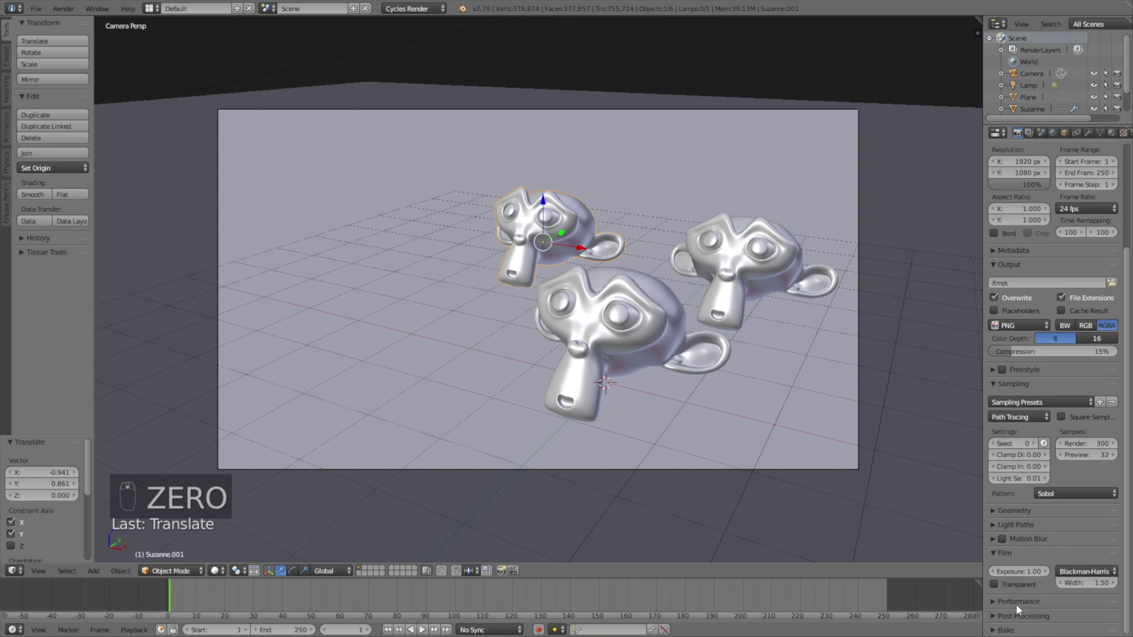
{"action": "left_click", "coordinate": [1017, 601]}
{"action": "scroll", "coordinate": [1026, 565], "scroll_direction": "down", "scroll_amount": 5}
{"action": "left_click", "coordinate": [1029, 552]}
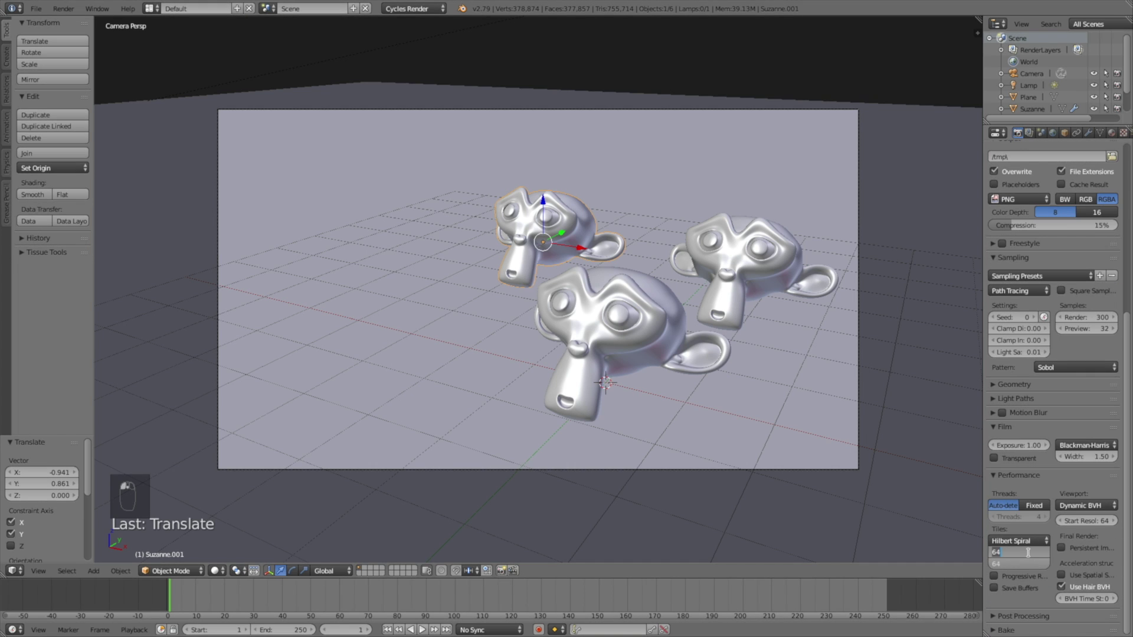
{"action": "type", "text": "500"}
{"action": "key", "text": "Return"}
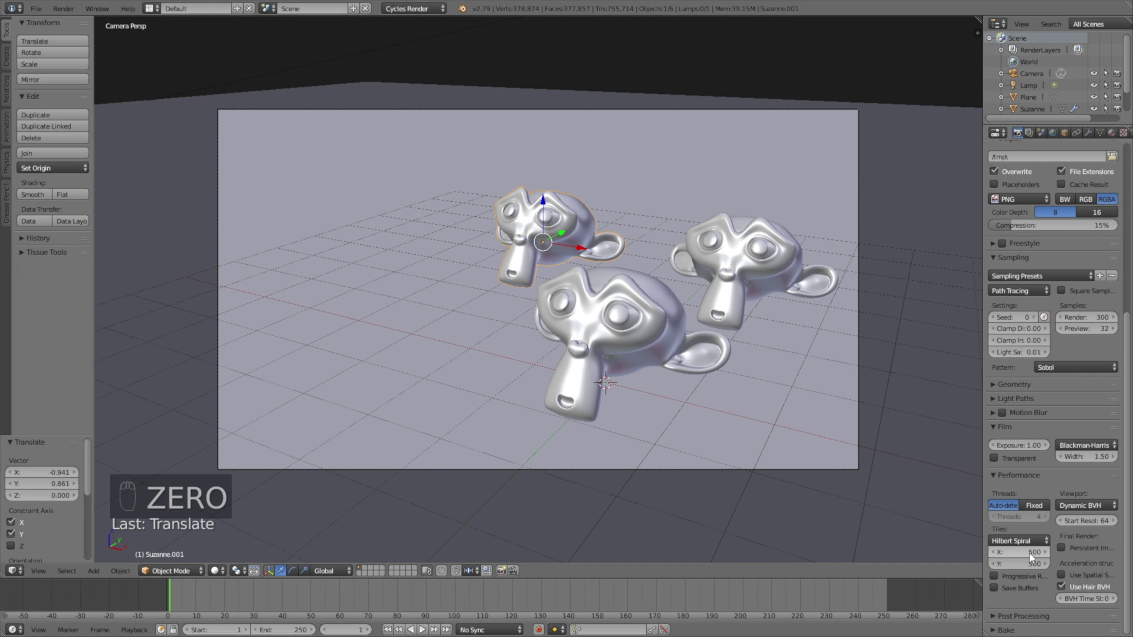
Enable denoising for the render layer and render the still image of the three monkeys
{"action": "scroll", "coordinate": [1029, 553], "scroll_direction": "up", "scroll_amount": 10}
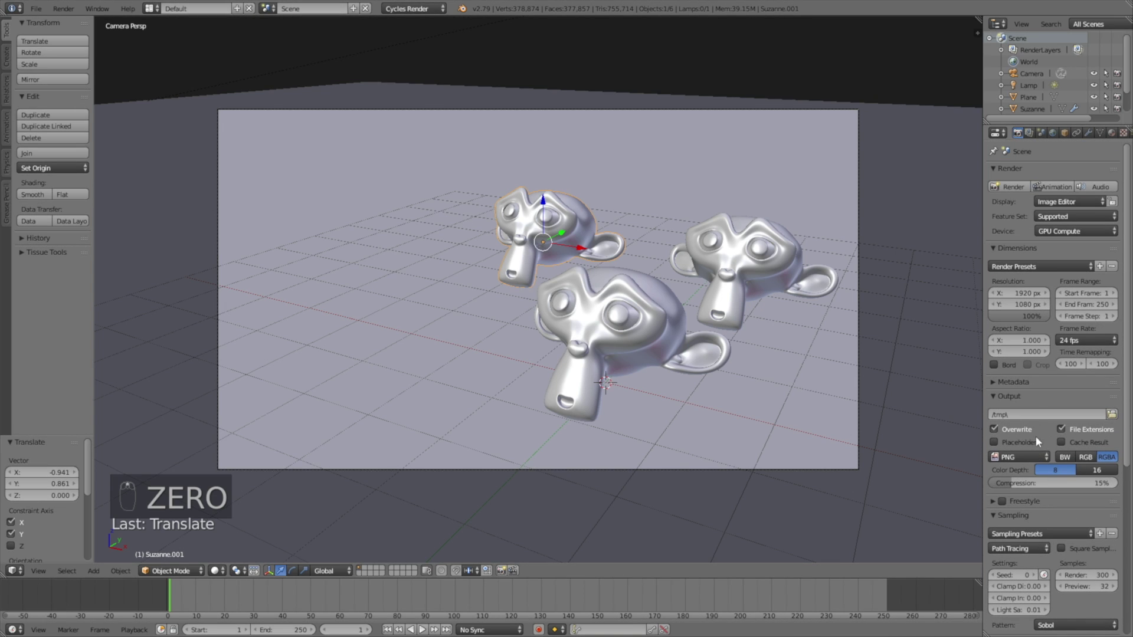
{"action": "left_click", "coordinate": [1029, 133]}
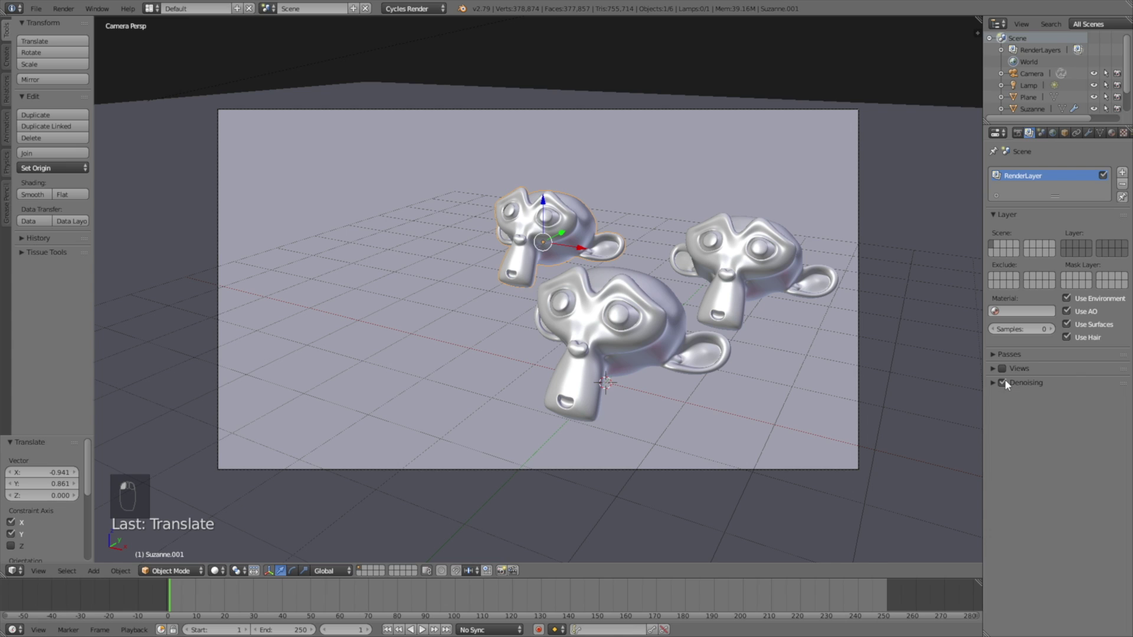
{"action": "left_click", "coordinate": [1017, 133]}
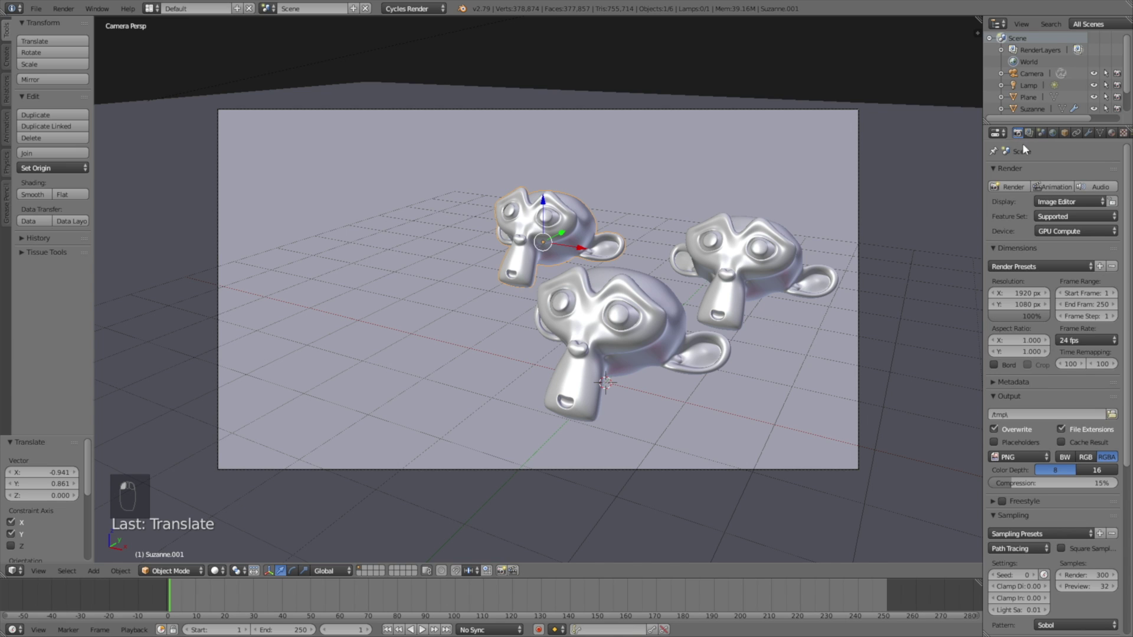
{"action": "left_click", "coordinate": [1011, 186]}
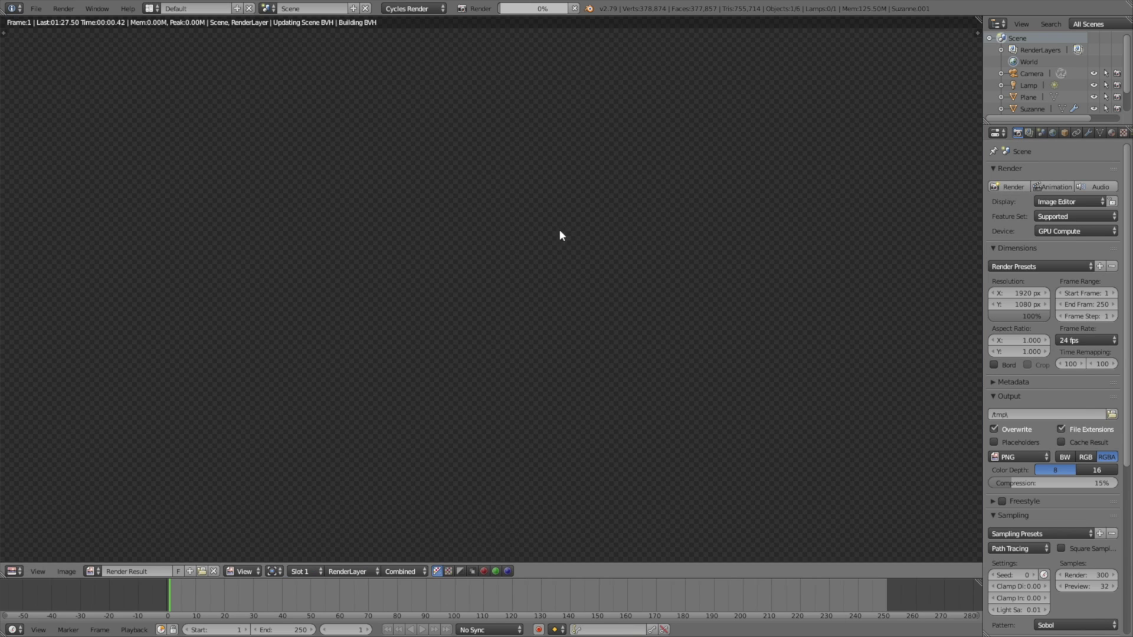